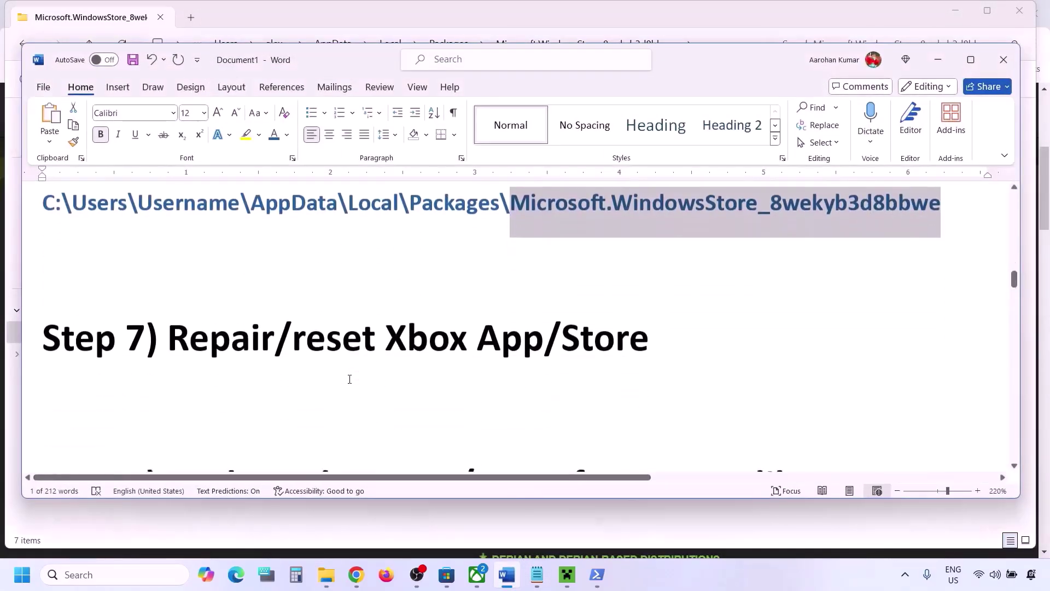
Step: Highlight the Step 7 heading in Word, then open the Microsoft Store App settings page
drag(232, 334, 627, 336)
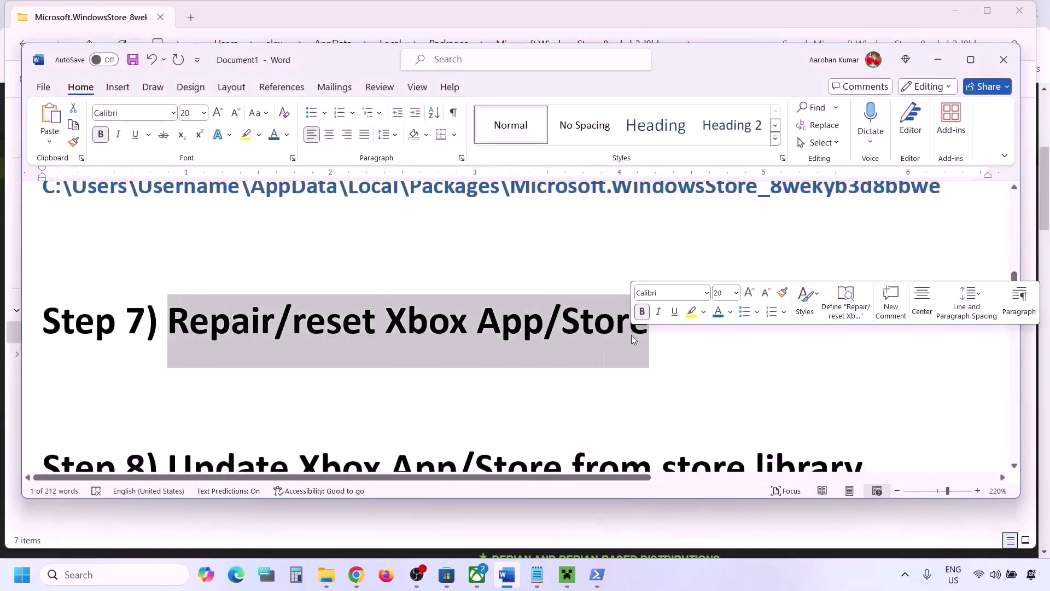
click(125, 575)
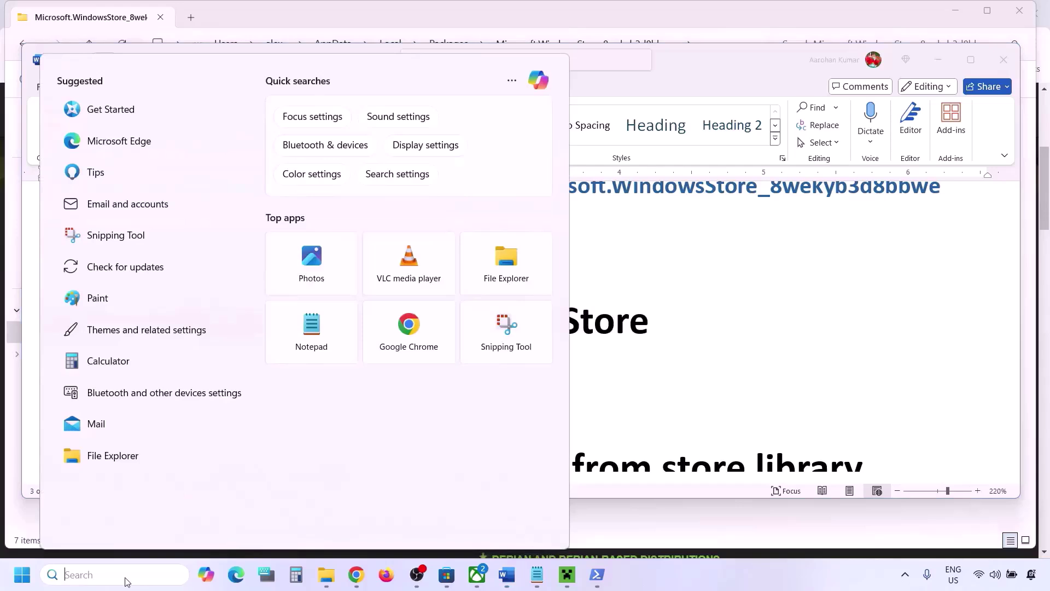
text(xto)
key(BackSpace)
key(BackSpace)
key(BackSpace)
key(BackSpace)
key(BackSpace)
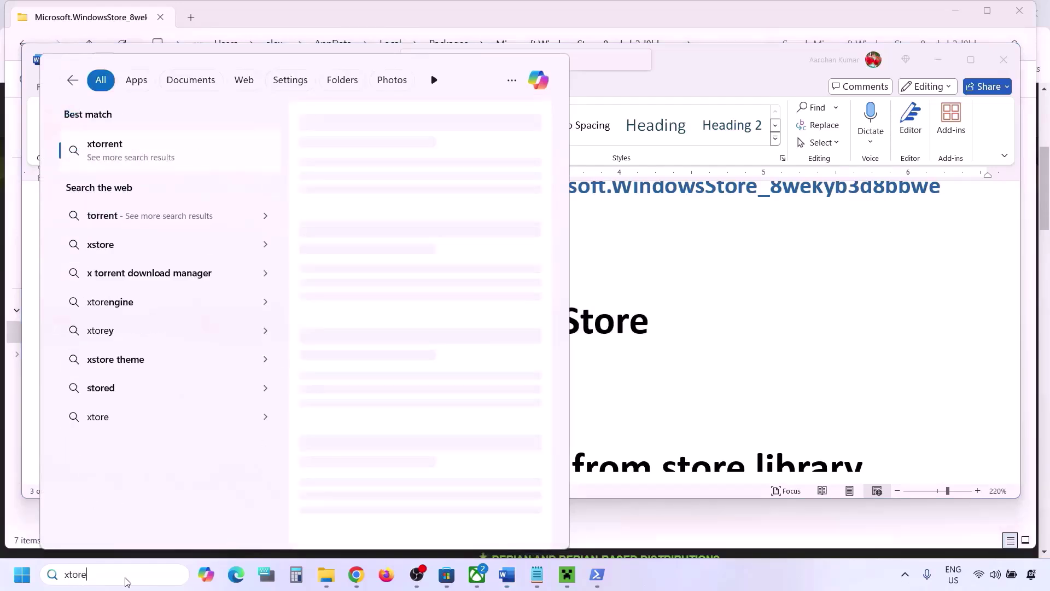
text(store)
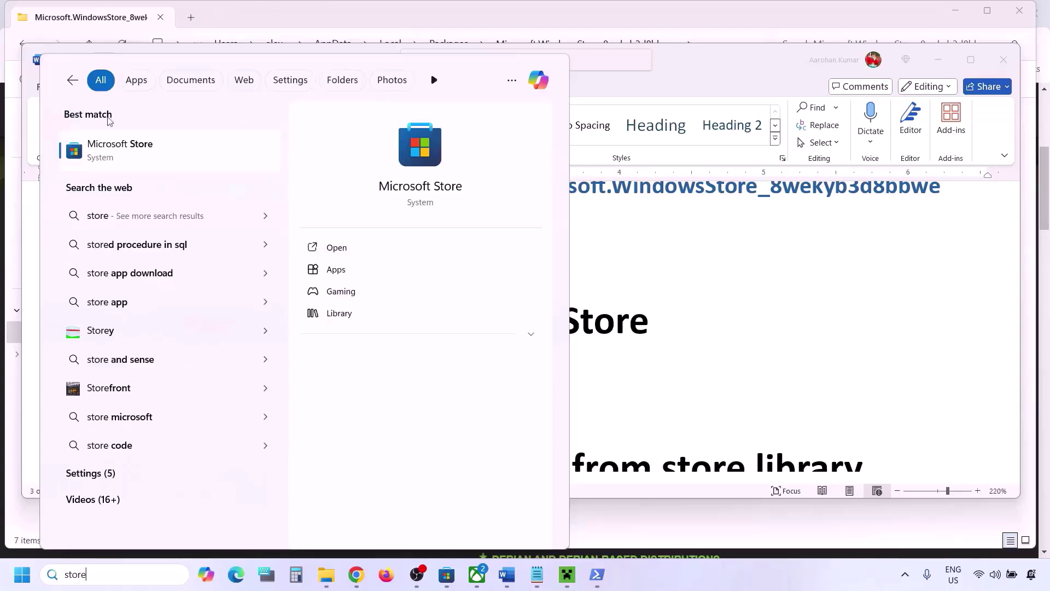
right_click(140, 160)
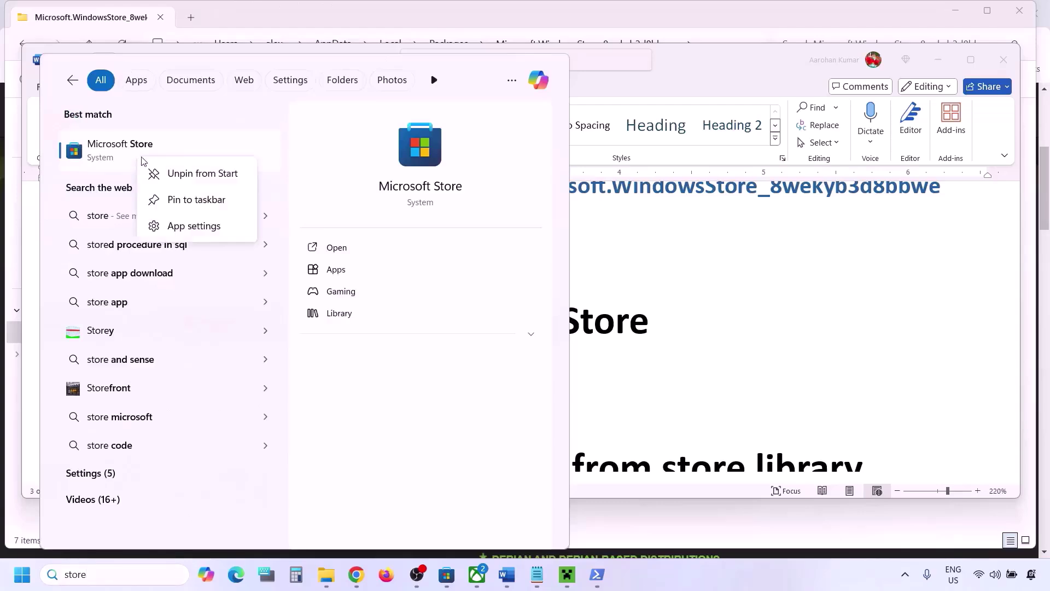
click(186, 226)
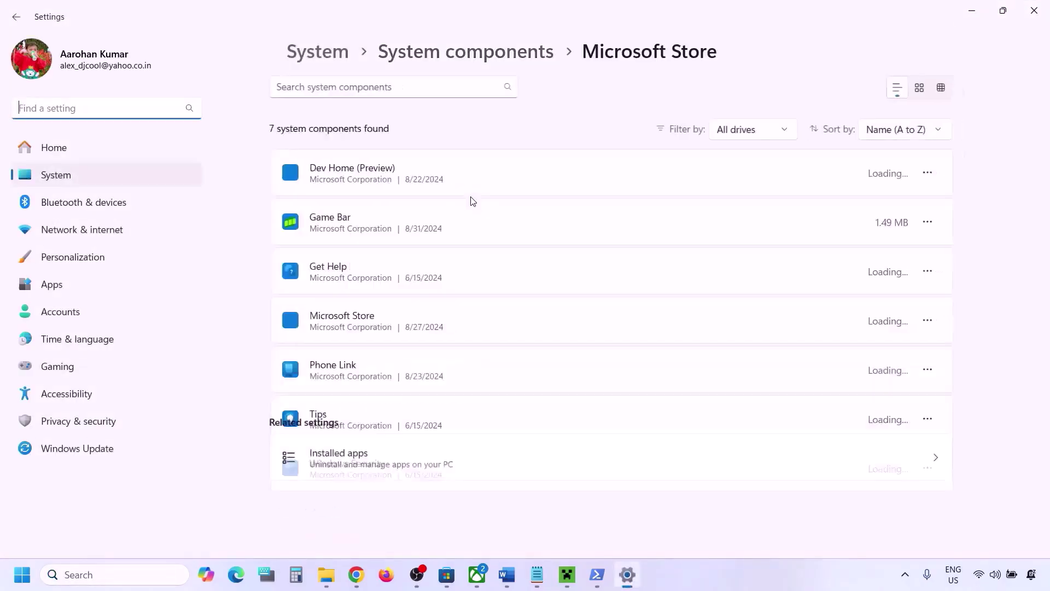
Step: Repair and then reset the Microsoft Store component, then search Windows for 'xbox'
scroll(406, 295, down, 10)
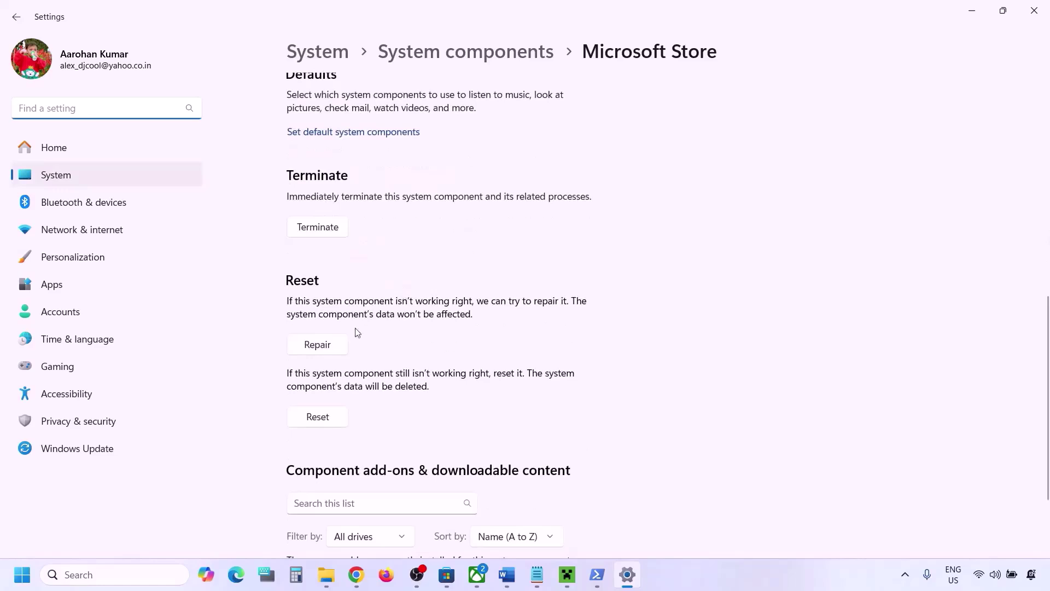
click(326, 353)
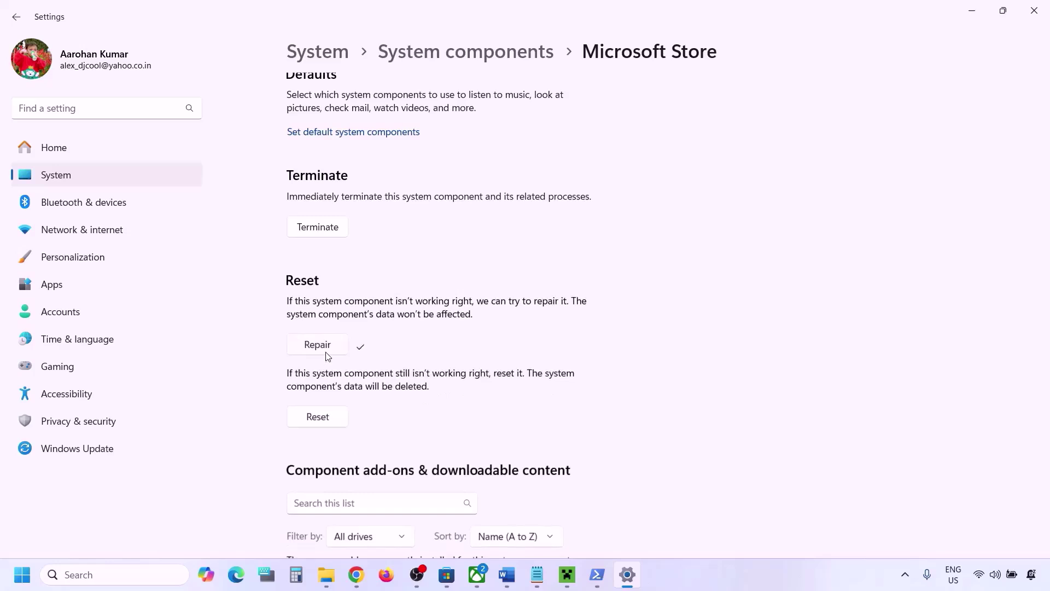
click(319, 422)
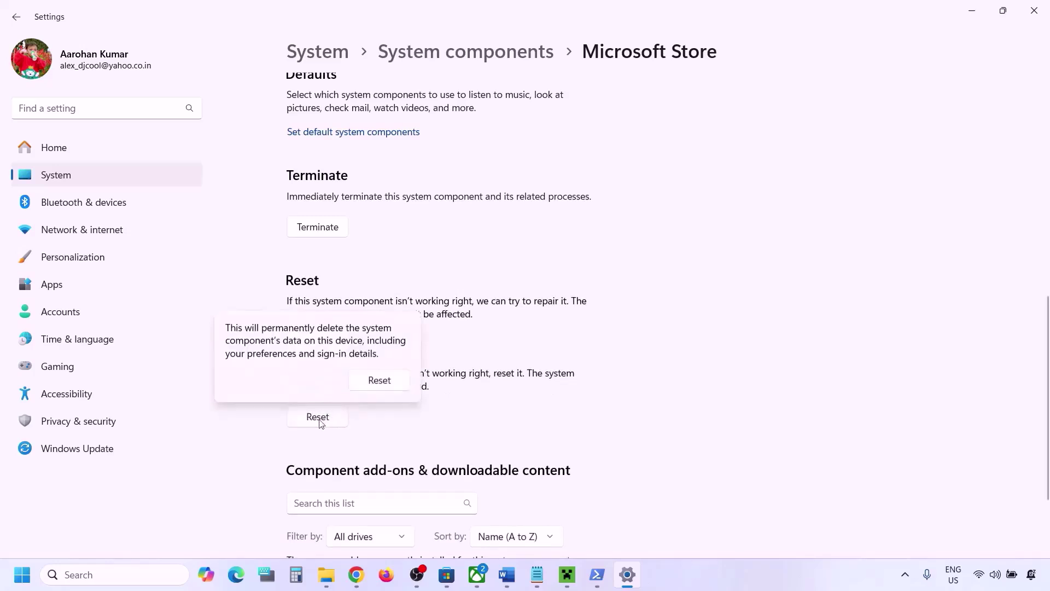
click(383, 383)
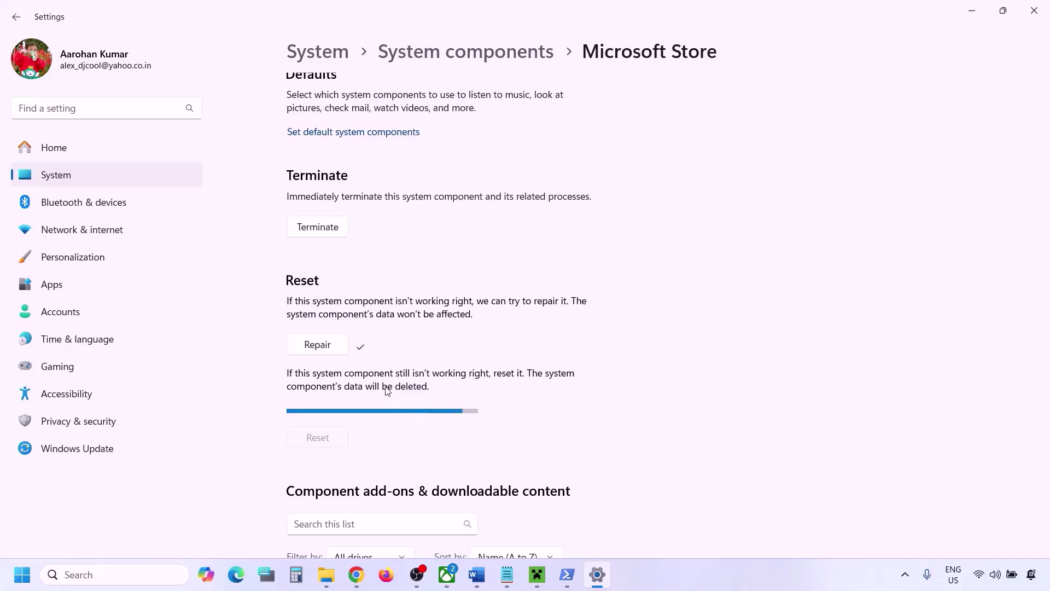
click(153, 572)
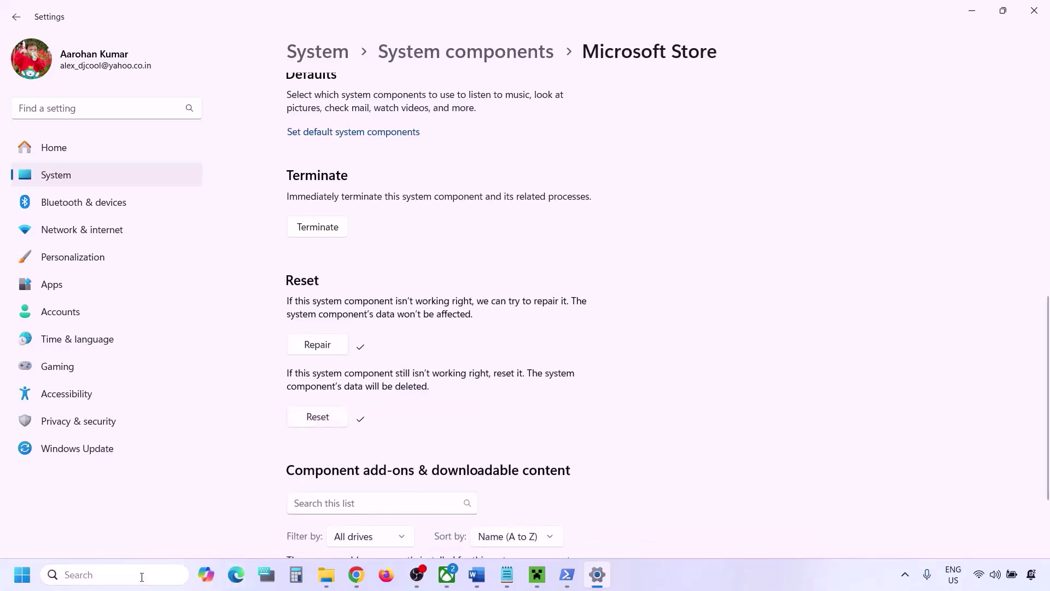
text(xbox)
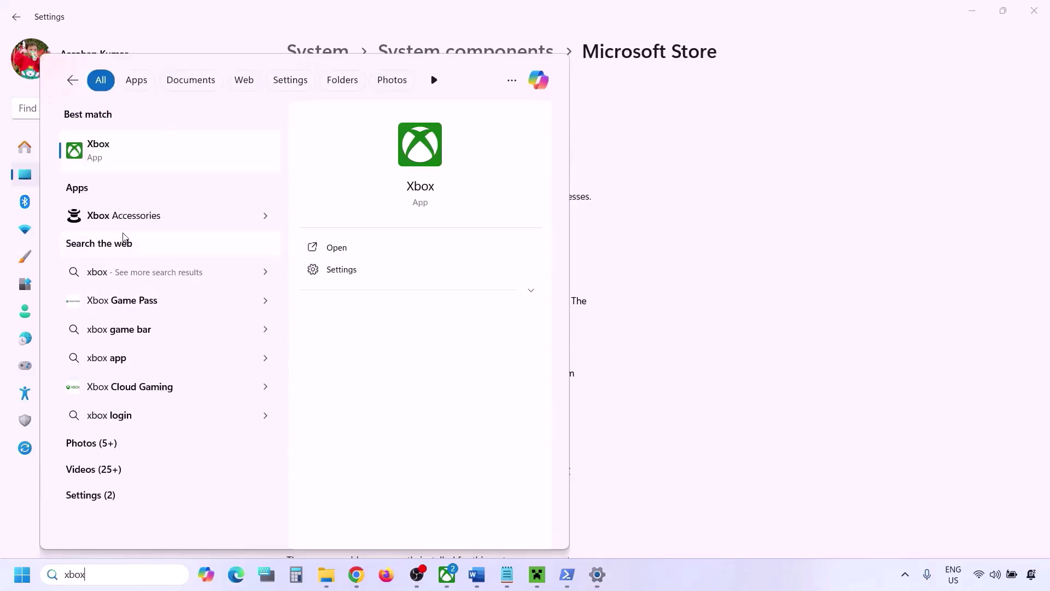
Step: Repair and reset the Xbox app from its App settings, then return to the Word guide
right_click(107, 149)
click(152, 214)
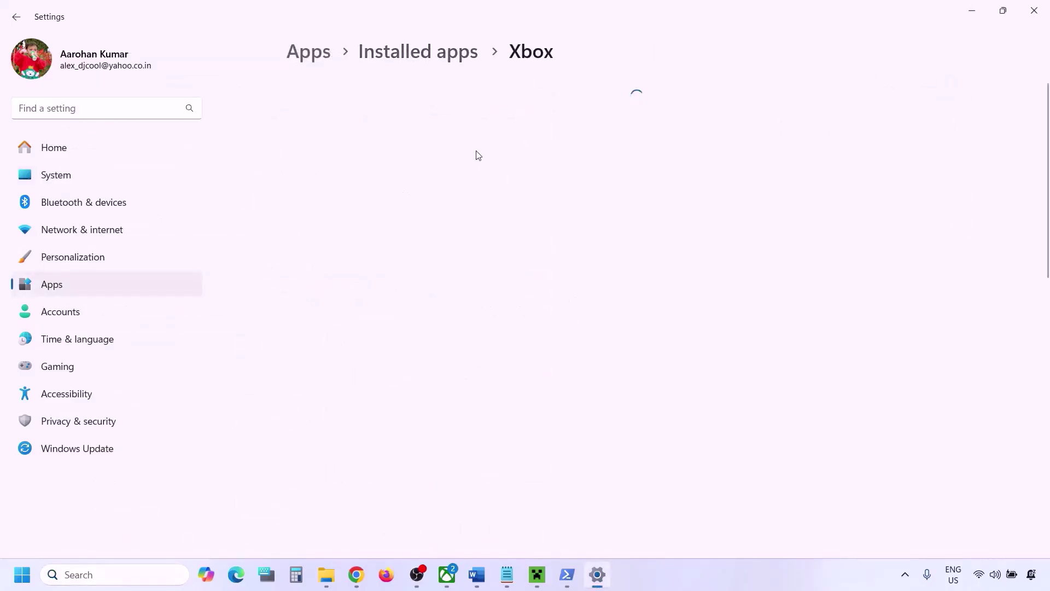
scroll(414, 262, down, 10)
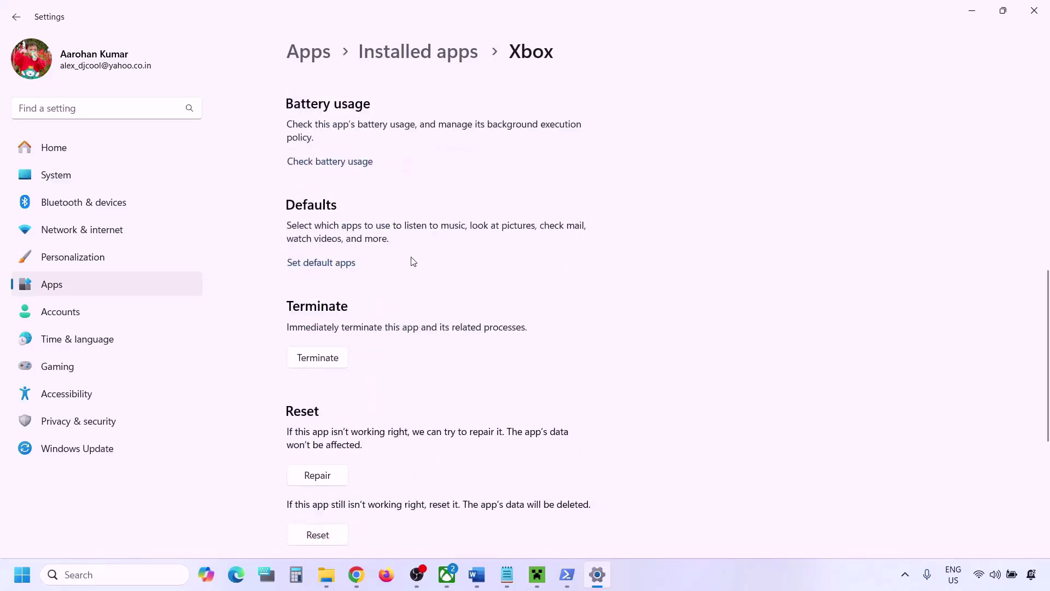
click(315, 475)
scroll(313, 474, down, 5)
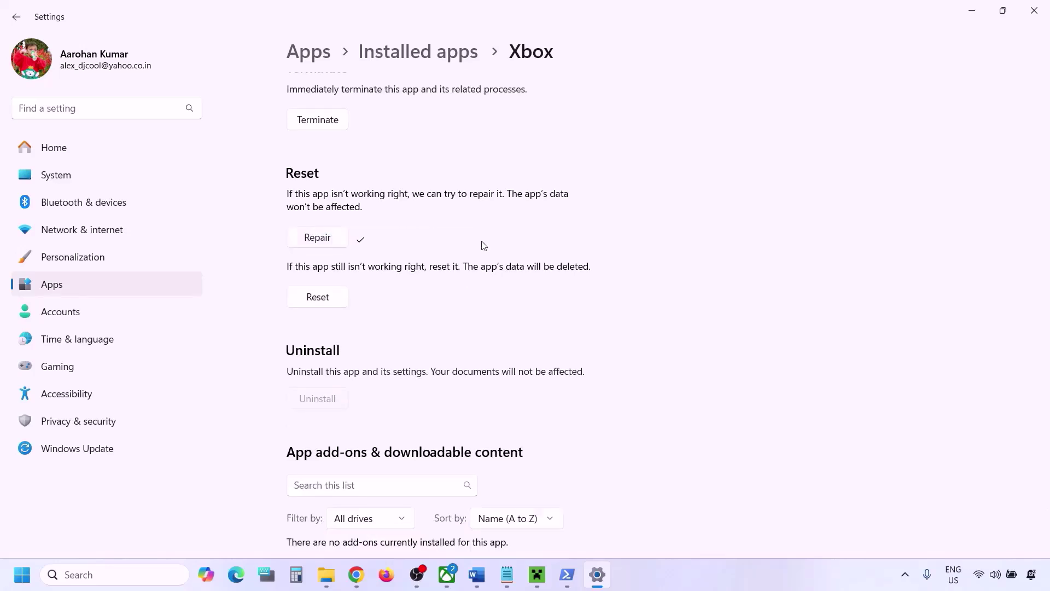
click(301, 302)
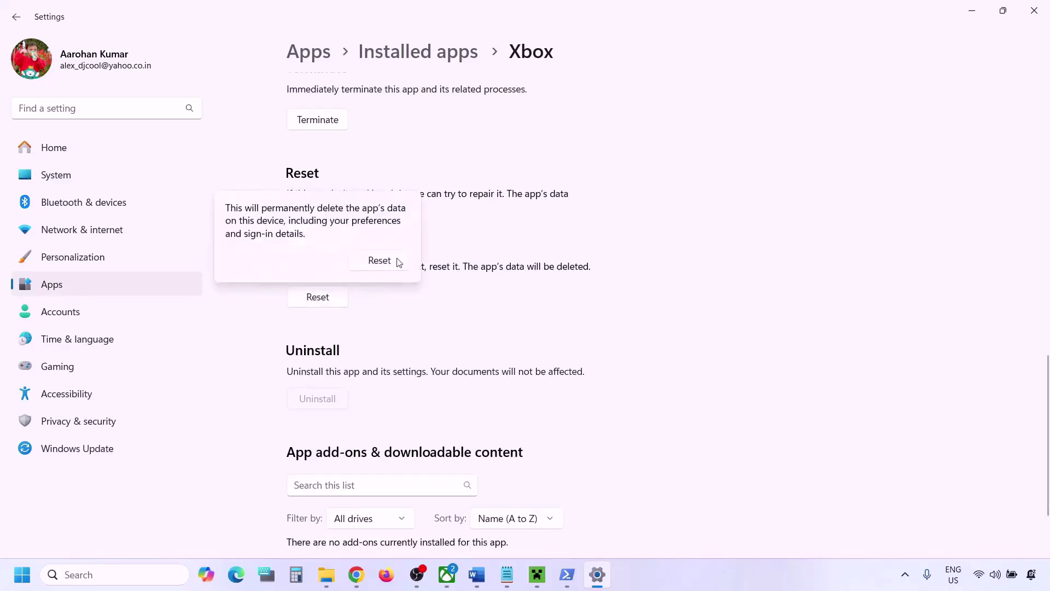
click(379, 260)
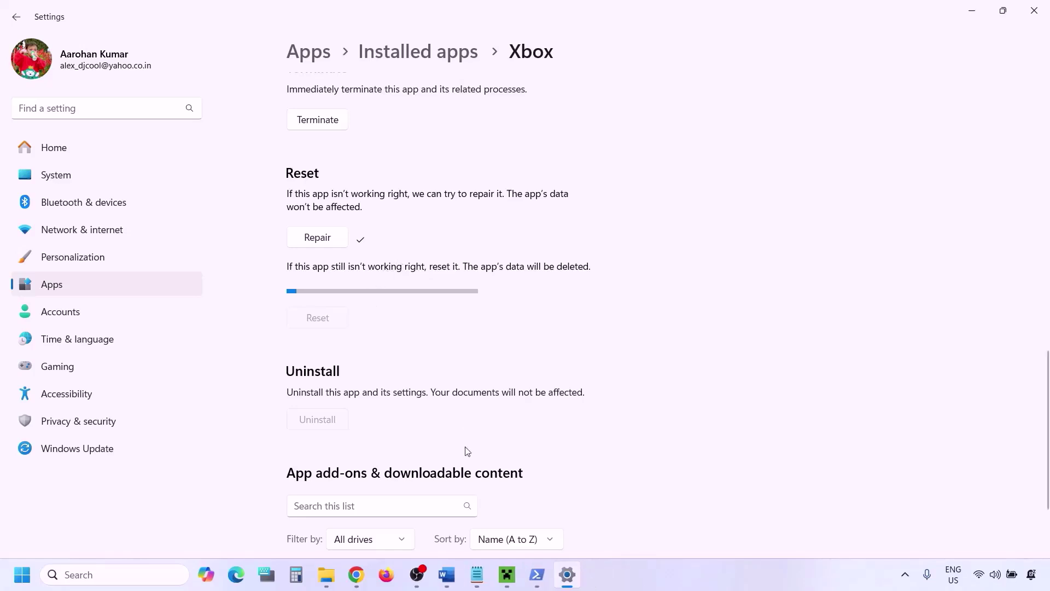
click(446, 574)
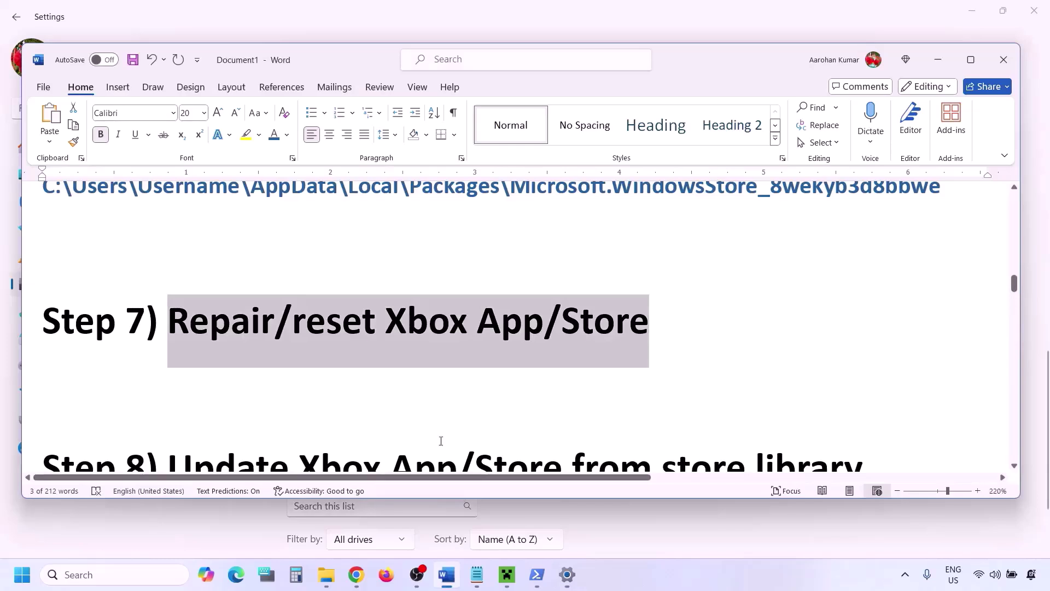
Step: Highlight the Step 8 heading in Word and launch Microsoft Store
scroll(357, 391, down, 2)
drag(169, 331, 789, 322)
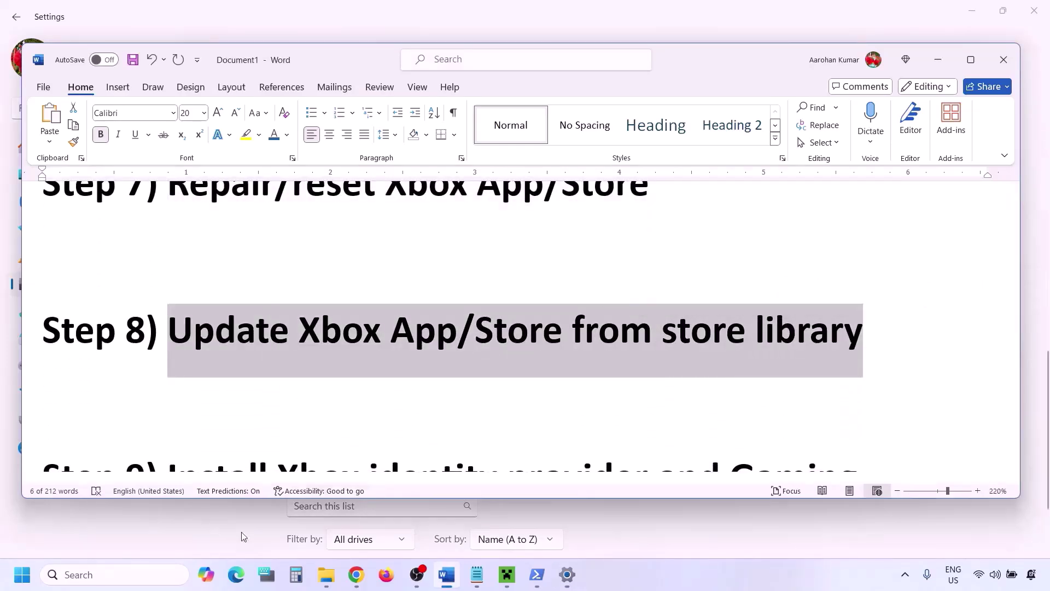
click(134, 572)
text(store)
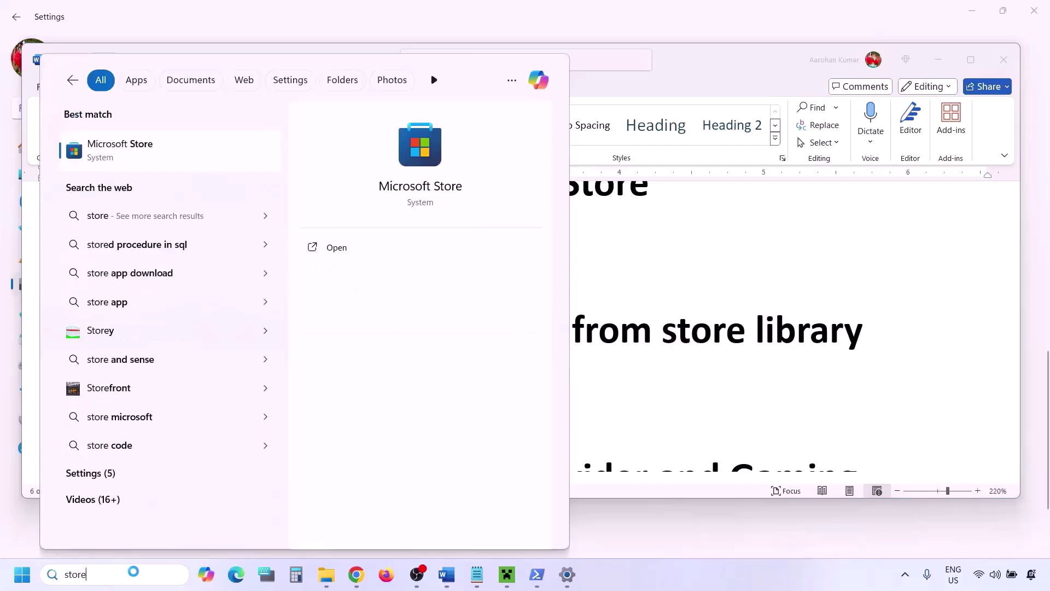
key(Return)
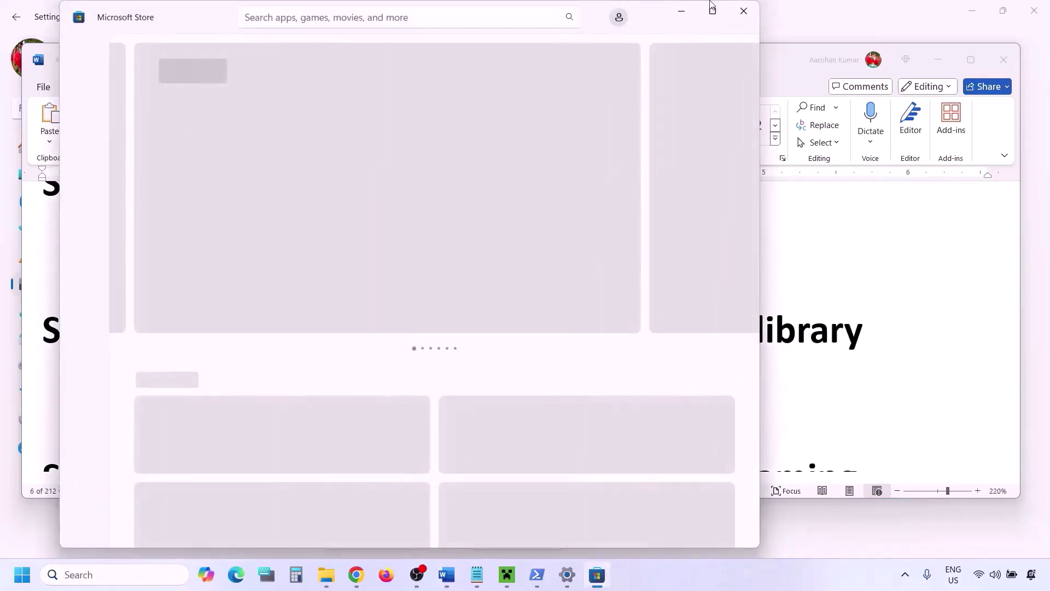
Step: Maximize Microsoft Store and check for app updates from the Library
click(714, 17)
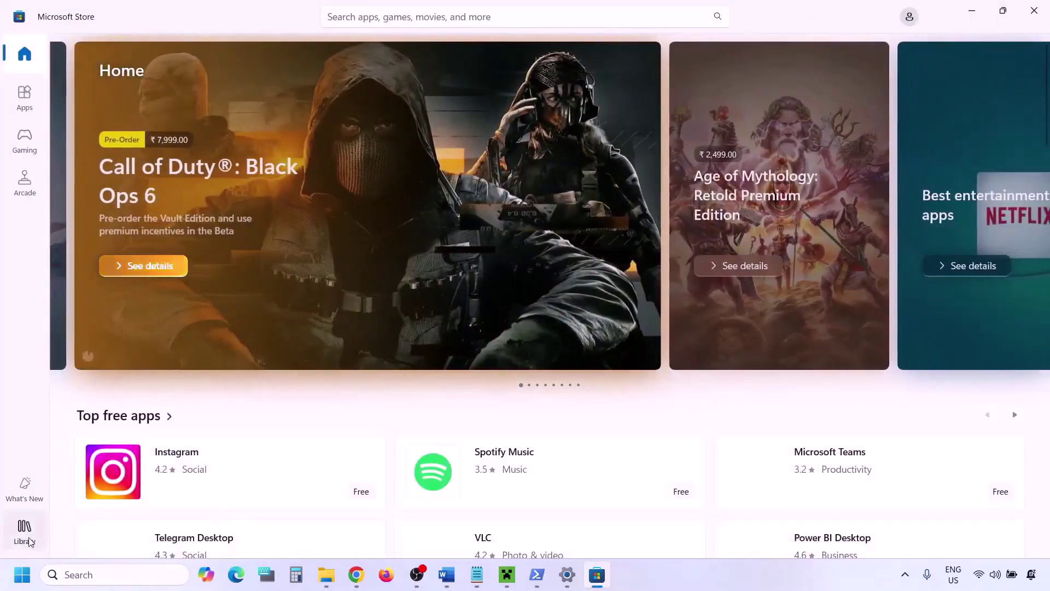
click(28, 535)
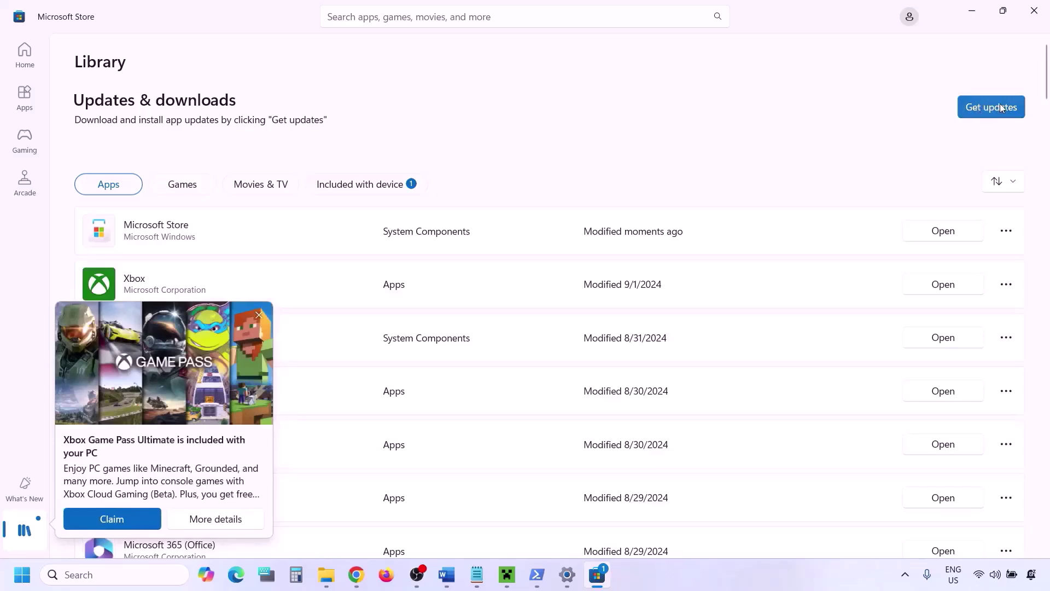
click(976, 107)
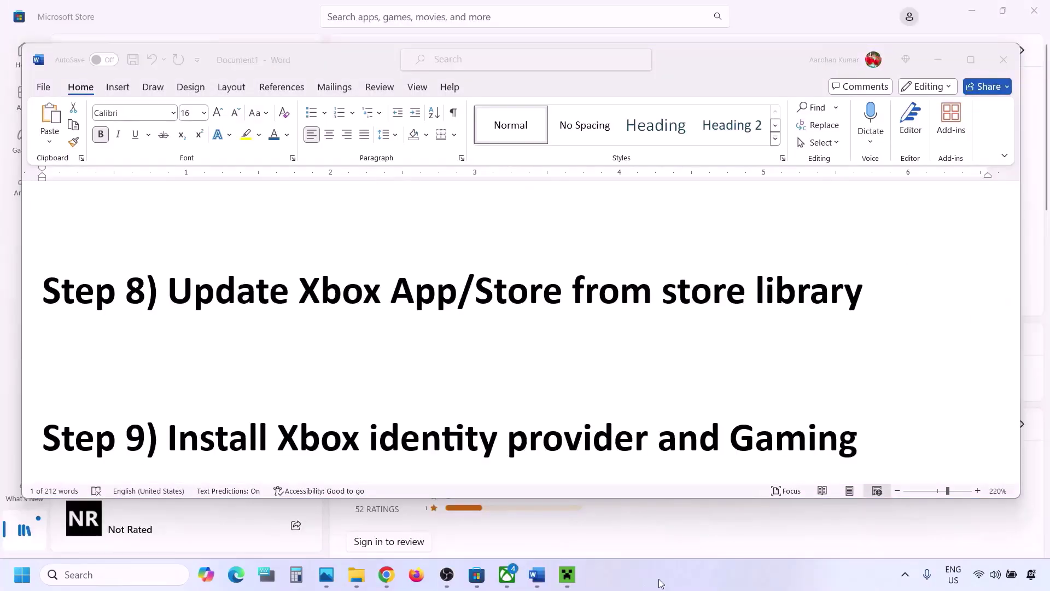
Step: Copy the Step 9 Xbox Identity Provider store link from the Word guide and switch to Chrome
scroll(358, 366, down, 3)
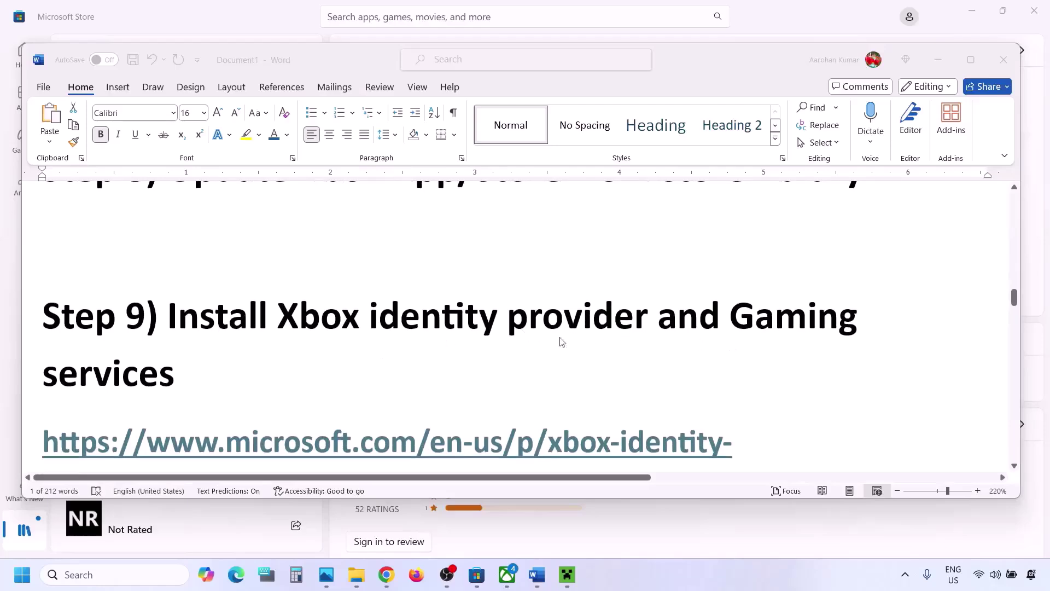
scroll(170, 369, down, 3)
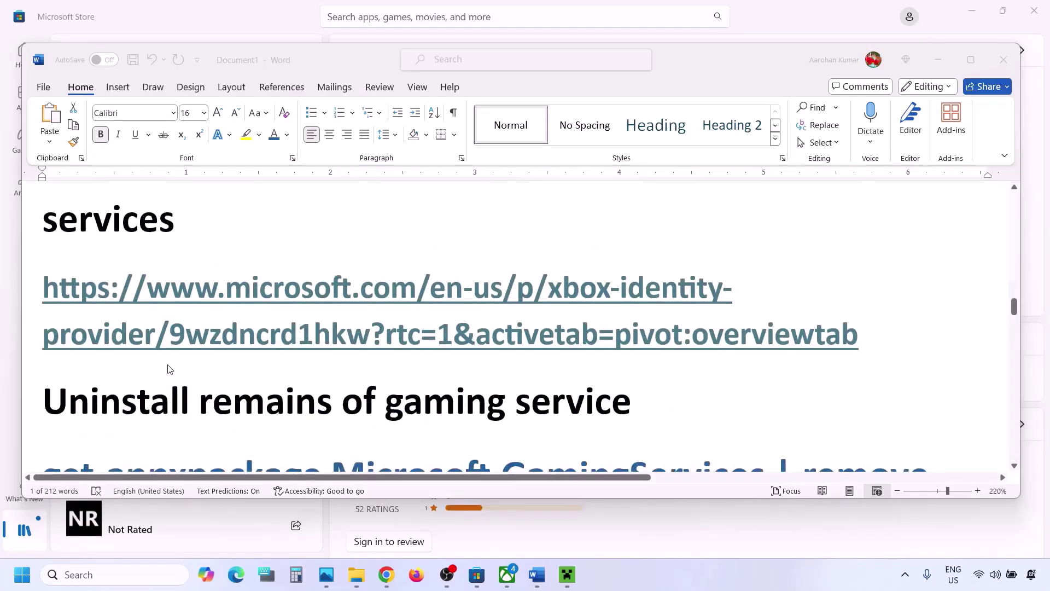
triple_click(862, 346)
right_click(553, 291)
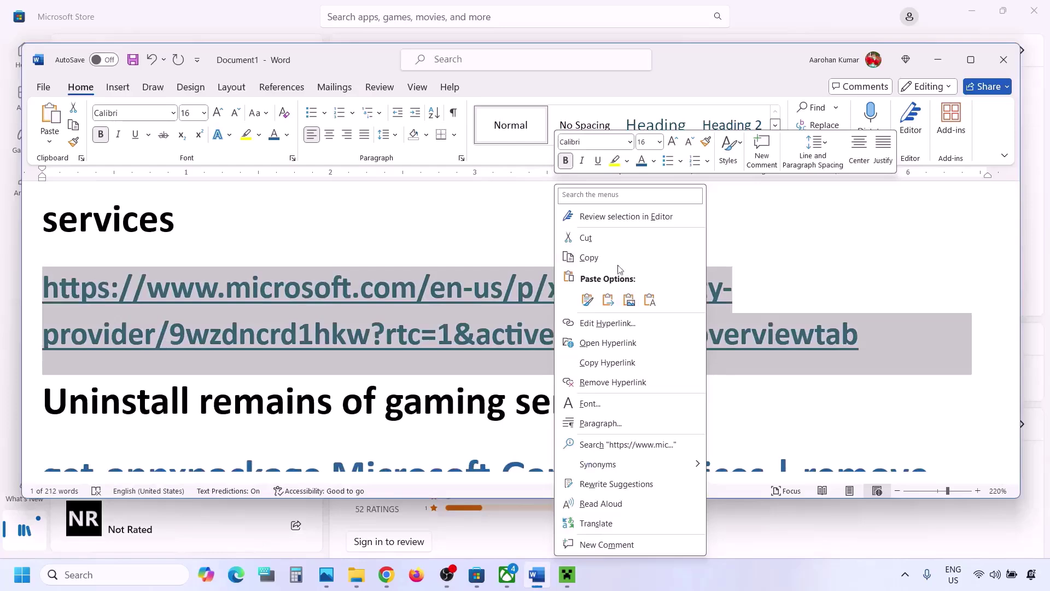
click(602, 256)
click(395, 579)
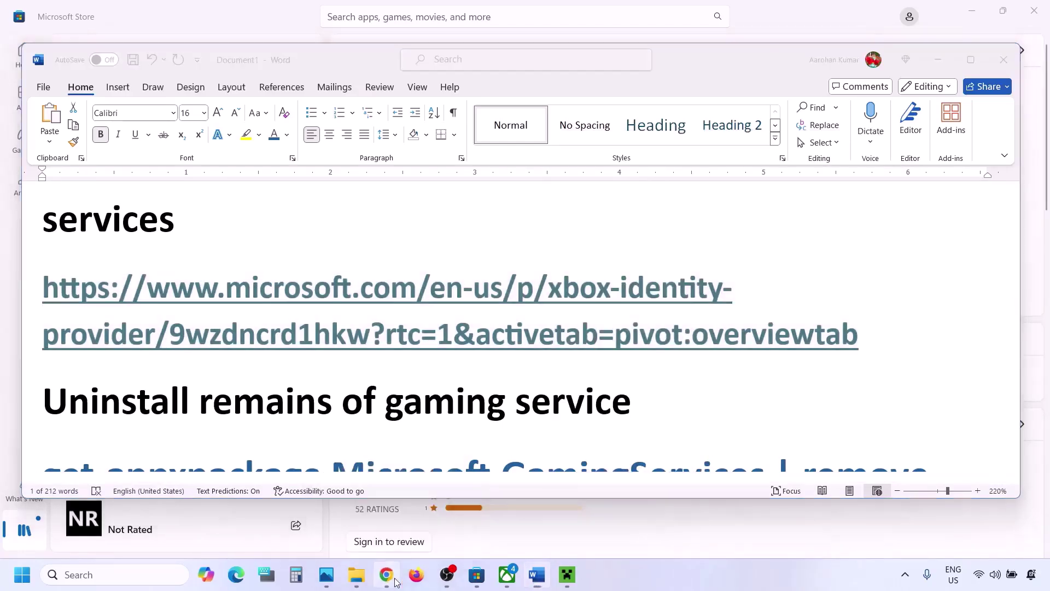
Step: Load the copied link in Chrome and open Xbox Identity Provider in the Microsoft Store app
key(ctrl+v)
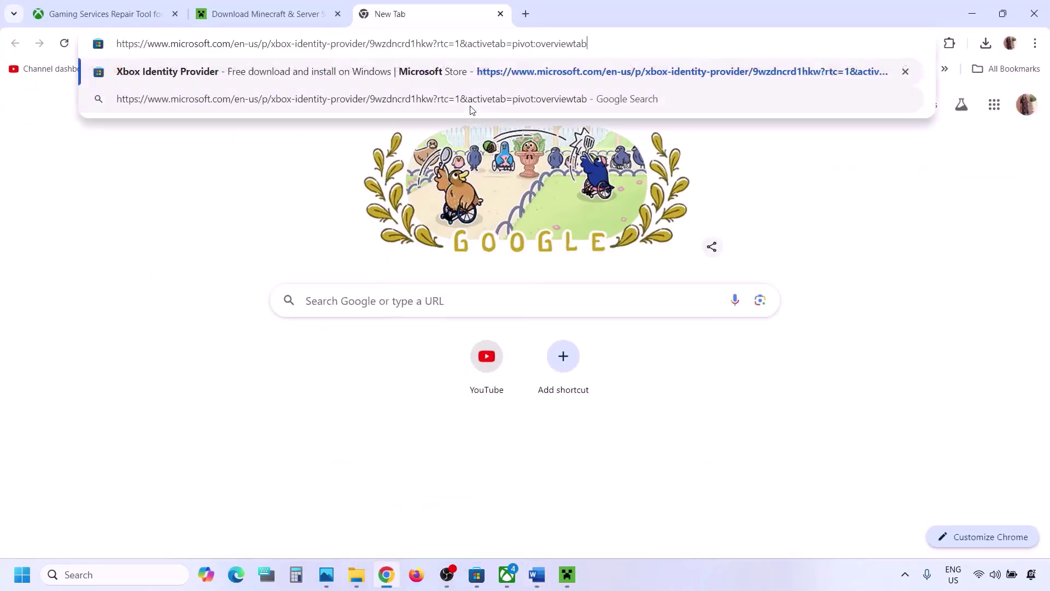
key(Return)
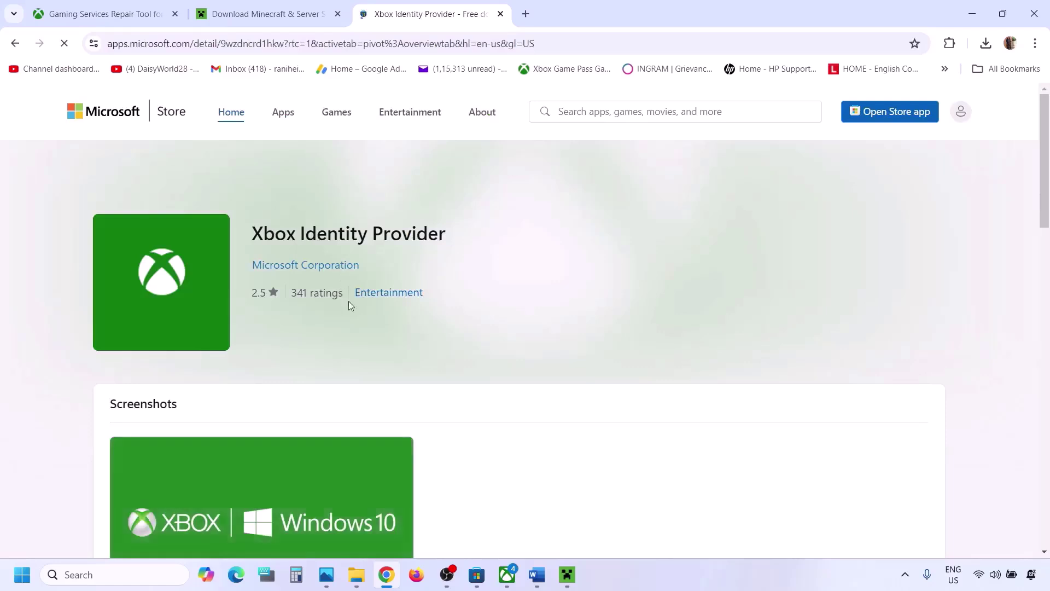
click(331, 344)
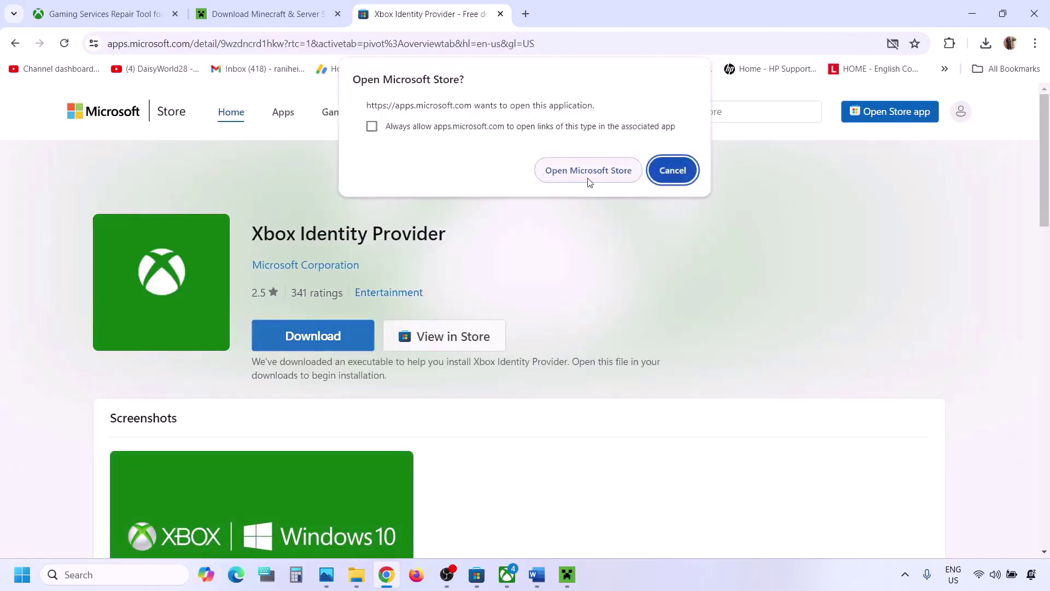
click(589, 171)
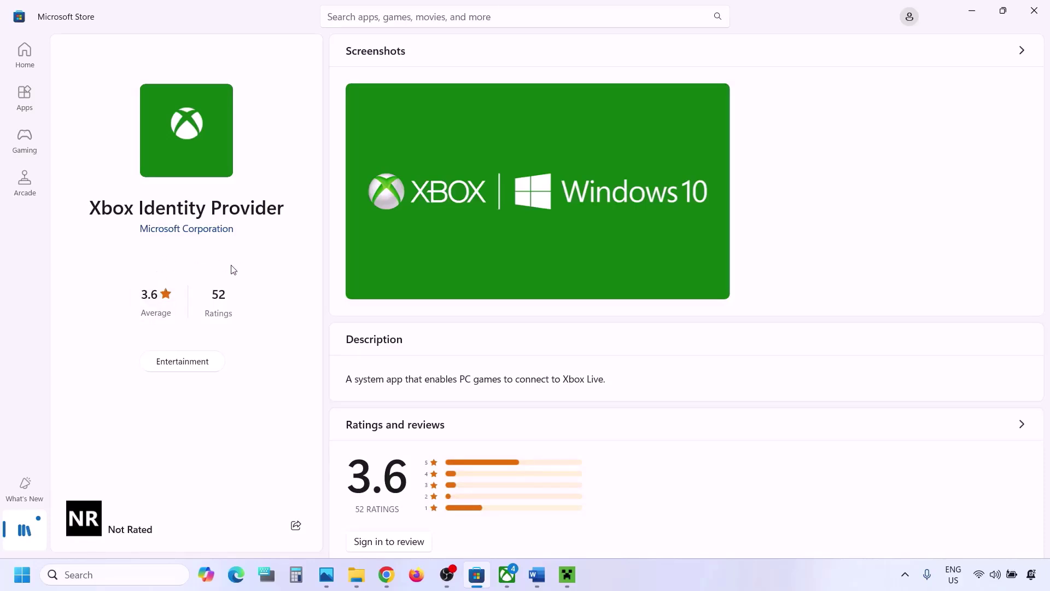
Step: Copy the get-appxpackage Gaming Services removal command from the Word guide
click(537, 575)
scroll(343, 352, down, 3)
scroll(345, 352, down, 1)
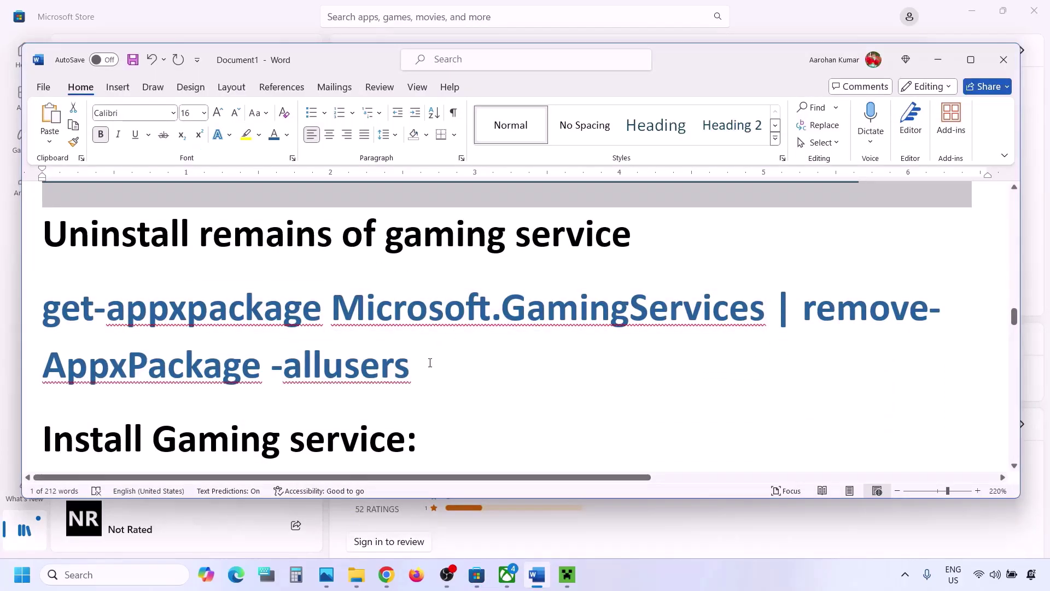
drag(432, 366, 50, 317)
right_click(50, 317)
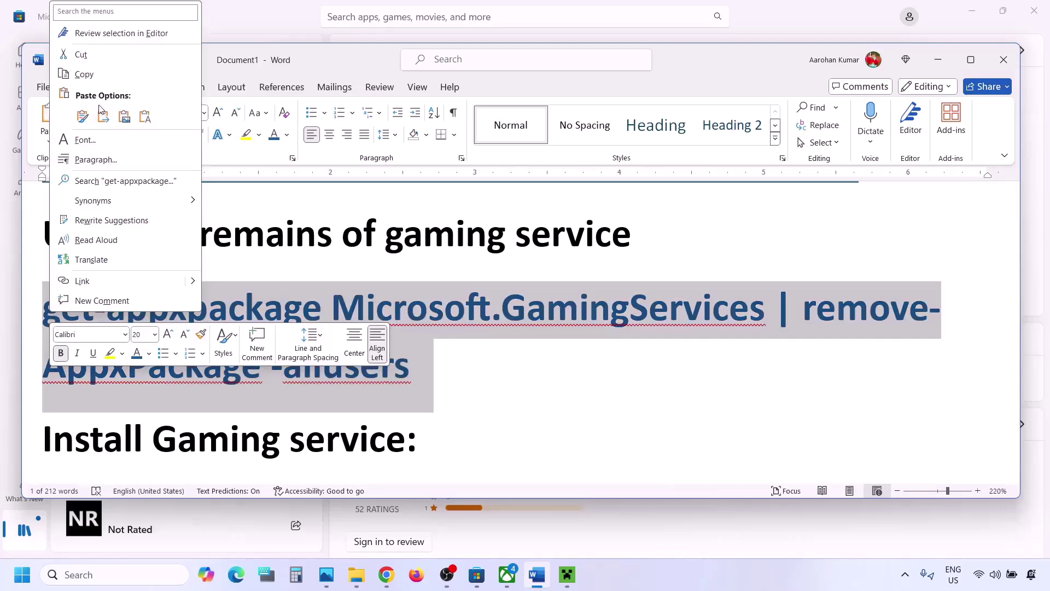
click(87, 75)
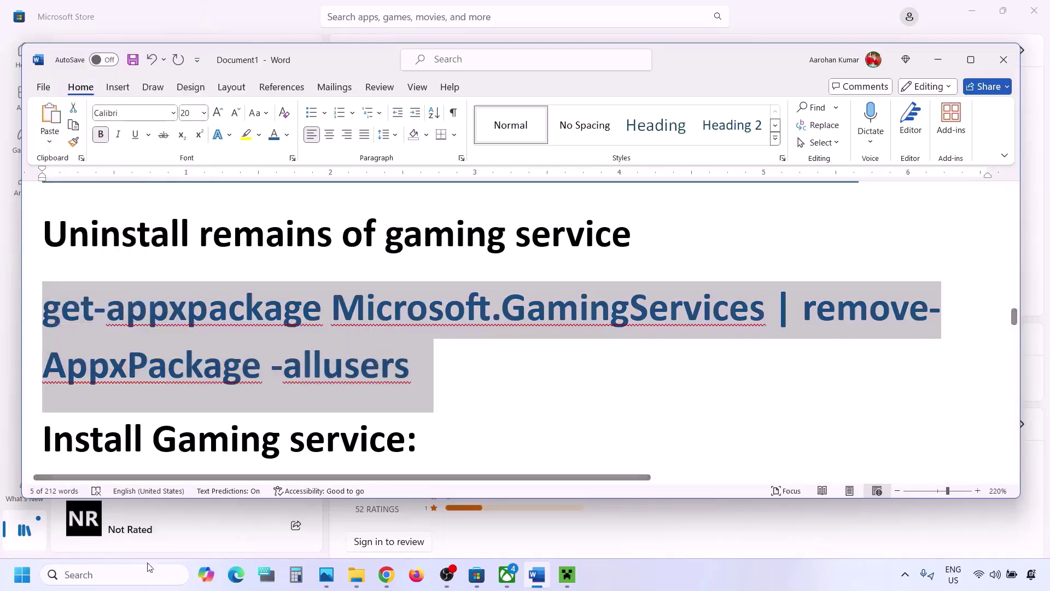
Step: Launch Windows PowerShell as administrator and paste the Gaming Services removal command at the prompt
click(130, 578)
text(powershell)
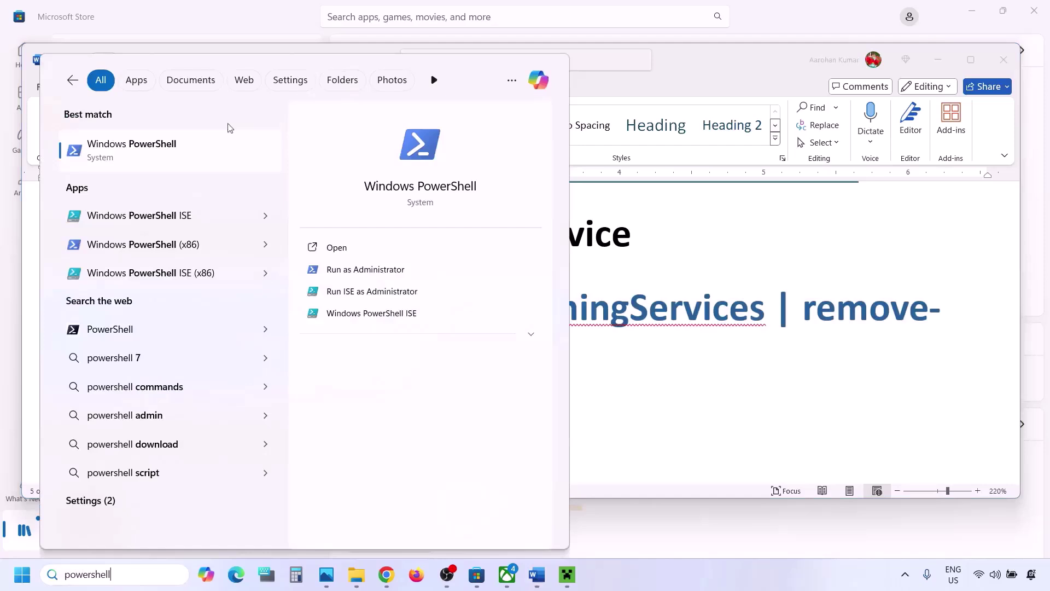
right_click(176, 141)
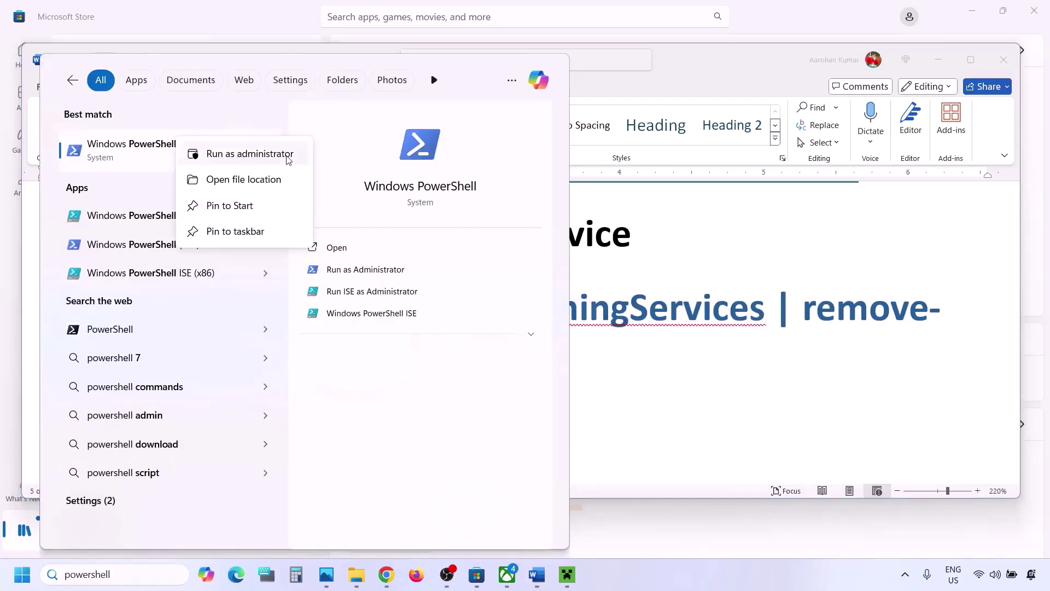
click(203, 154)
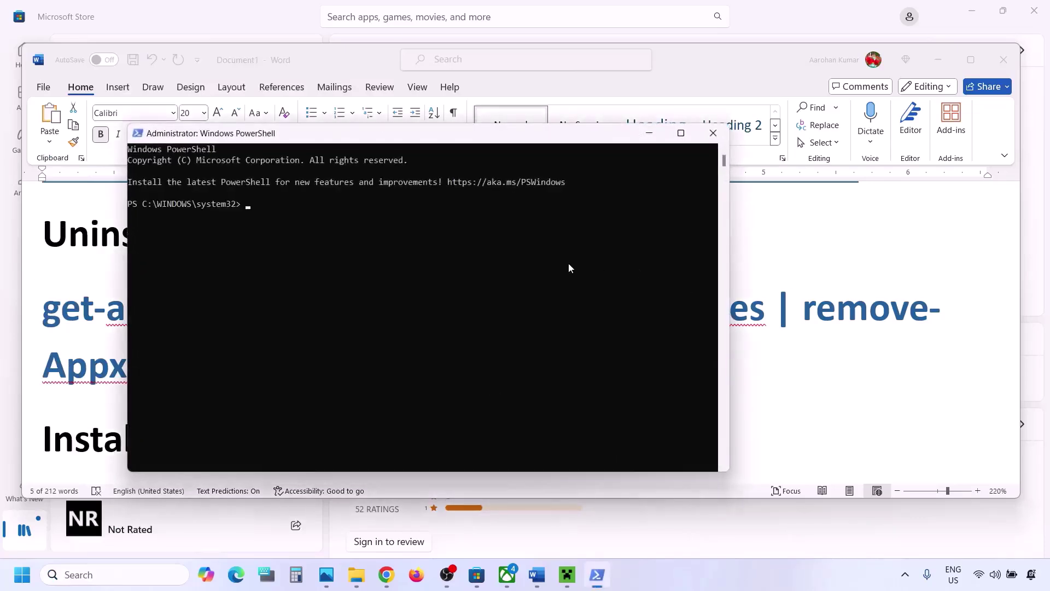
right_click(569, 263)
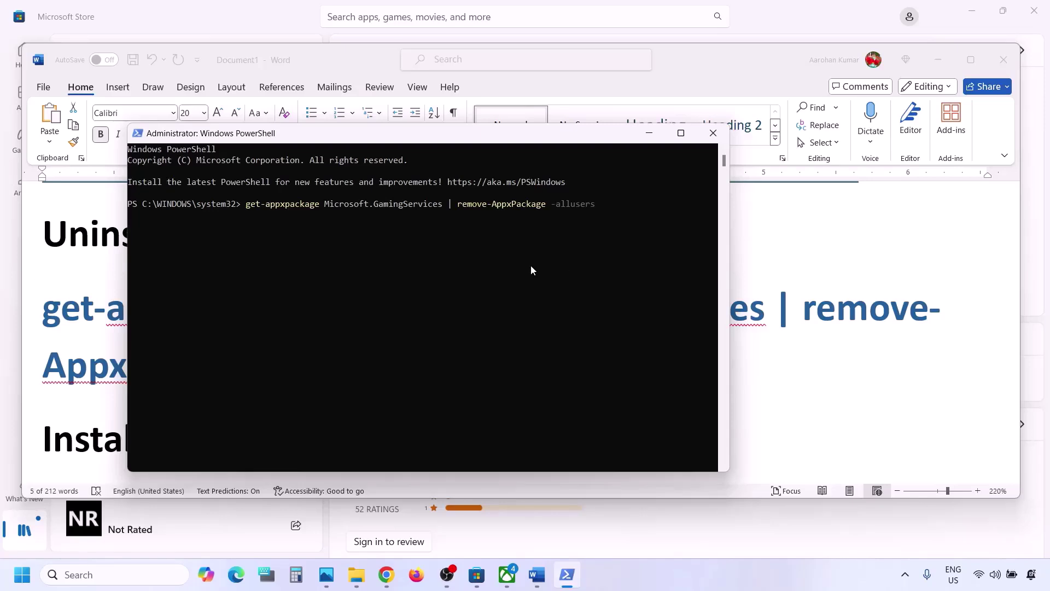
Step: Copy the 'start ms-windows-store' command from the Word guide
click(93, 376)
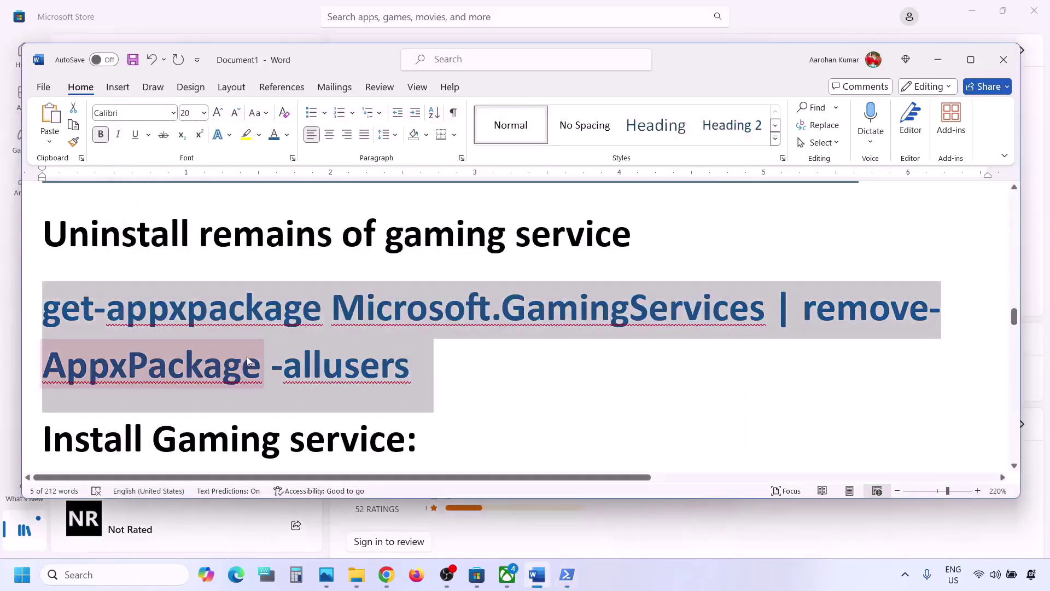
scroll(248, 356, down, 3)
scroll(248, 356, down, 2)
scroll(248, 356, up, 2)
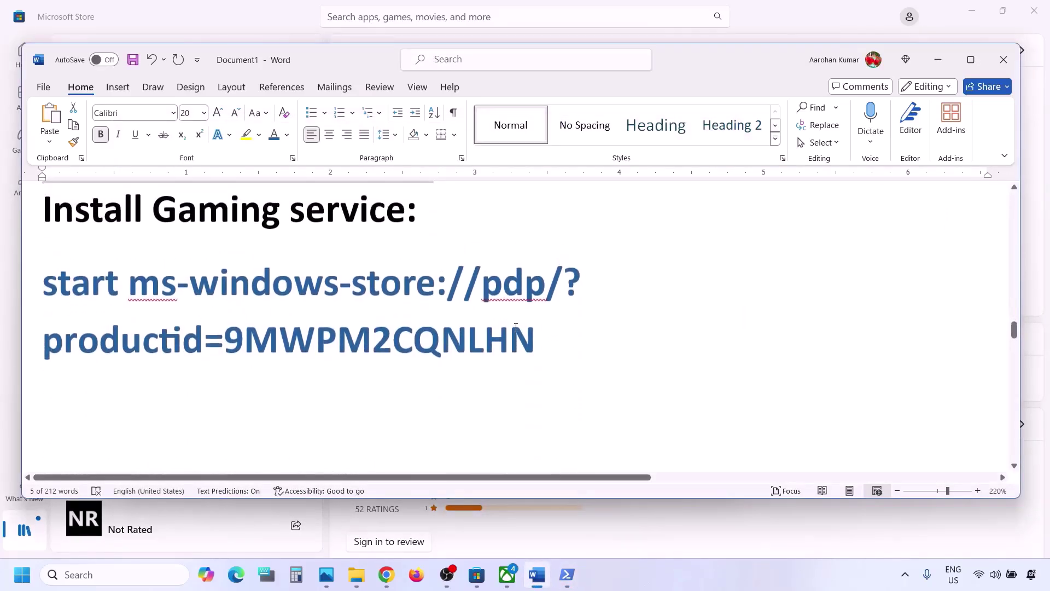
drag(547, 367, 60, 290)
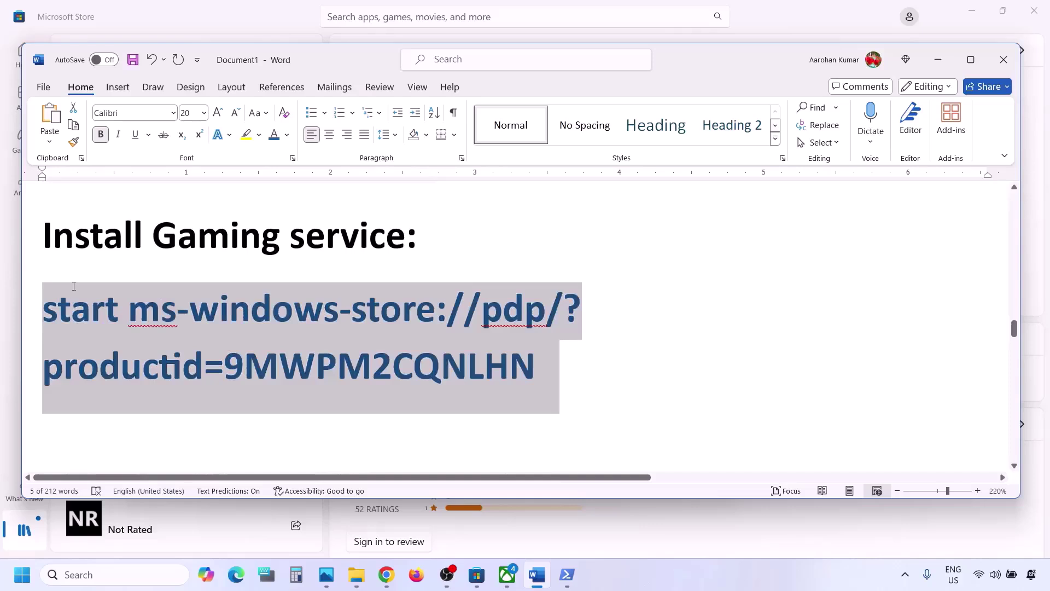
right_click(60, 290)
click(154, 323)
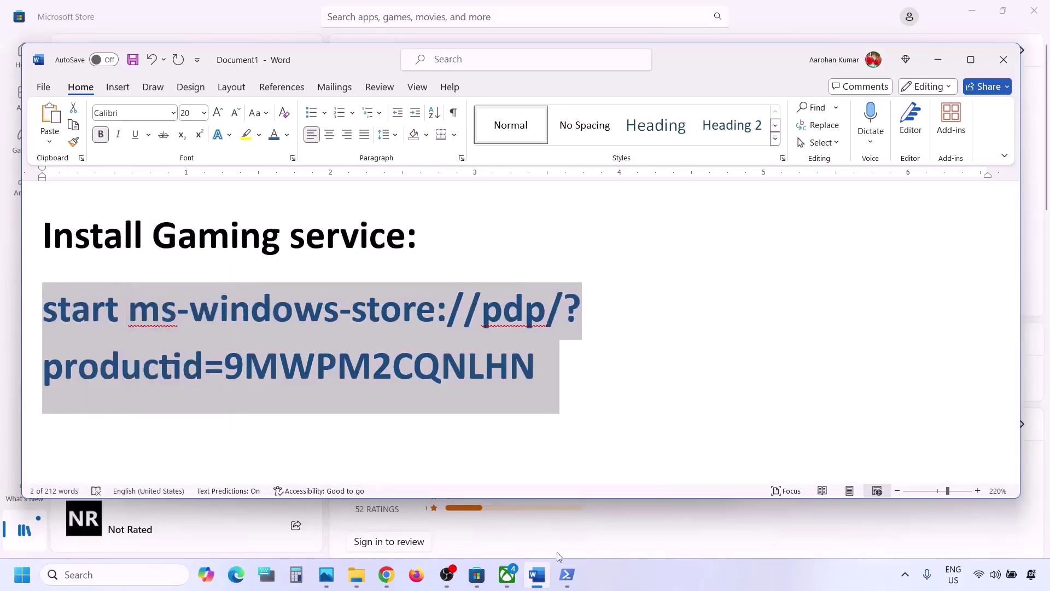
Step: Run the Gaming Services removal command, then paste and run the ms-windows-store command in PowerShell
click(564, 573)
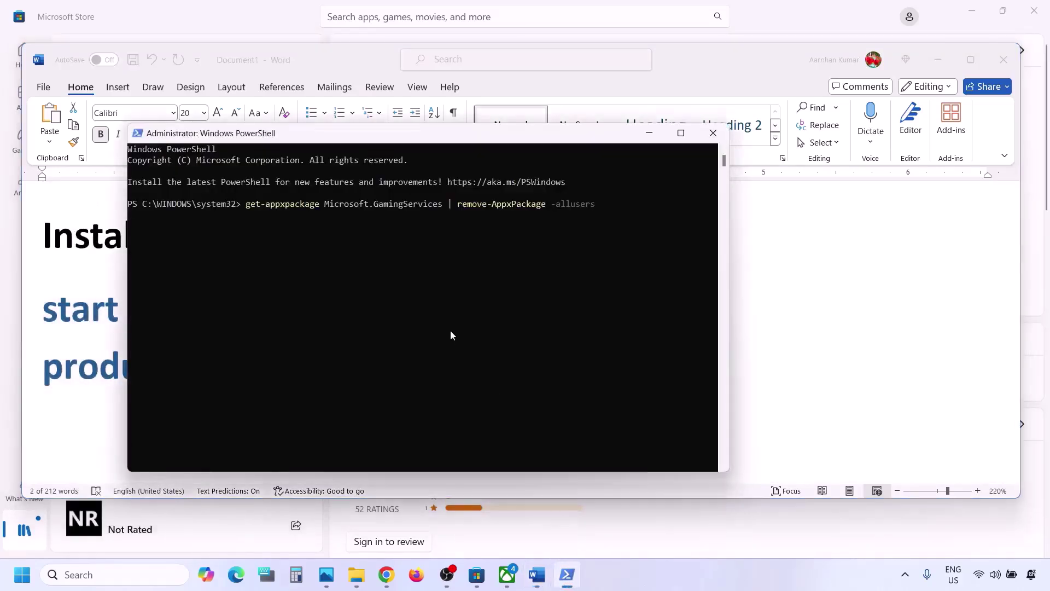
key(Return)
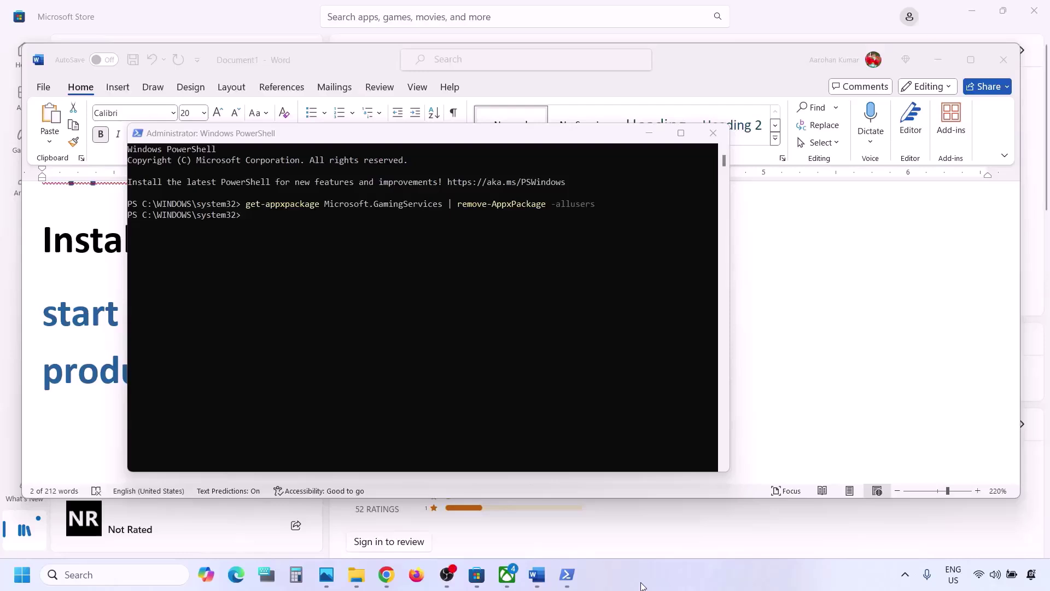
right_click(418, 304)
key(Return)
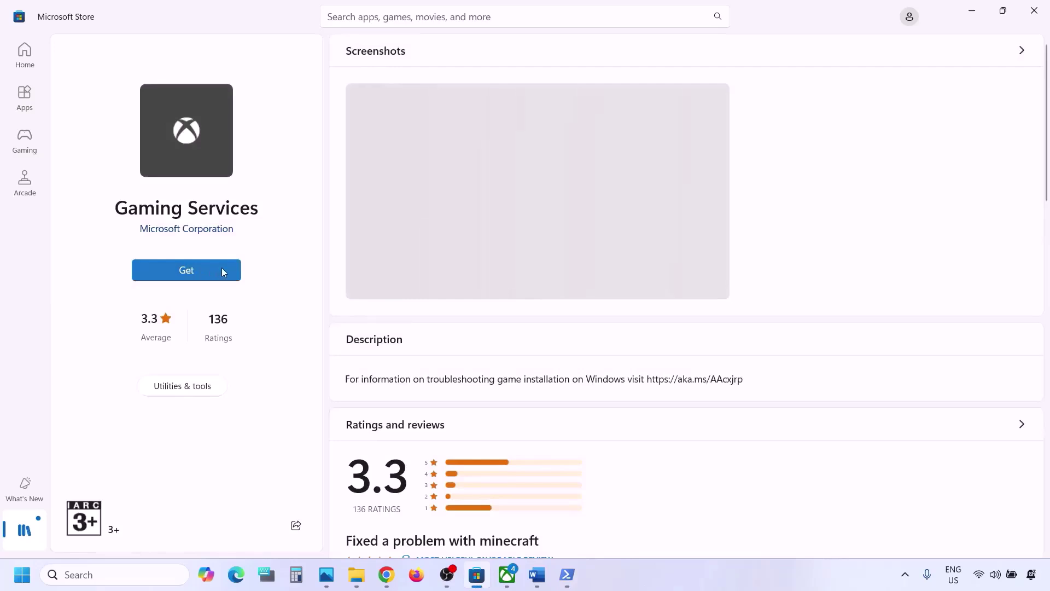
Step: Get Gaming Services in Microsoft Store, then go back to Step 10 in the Word guide
click(208, 275)
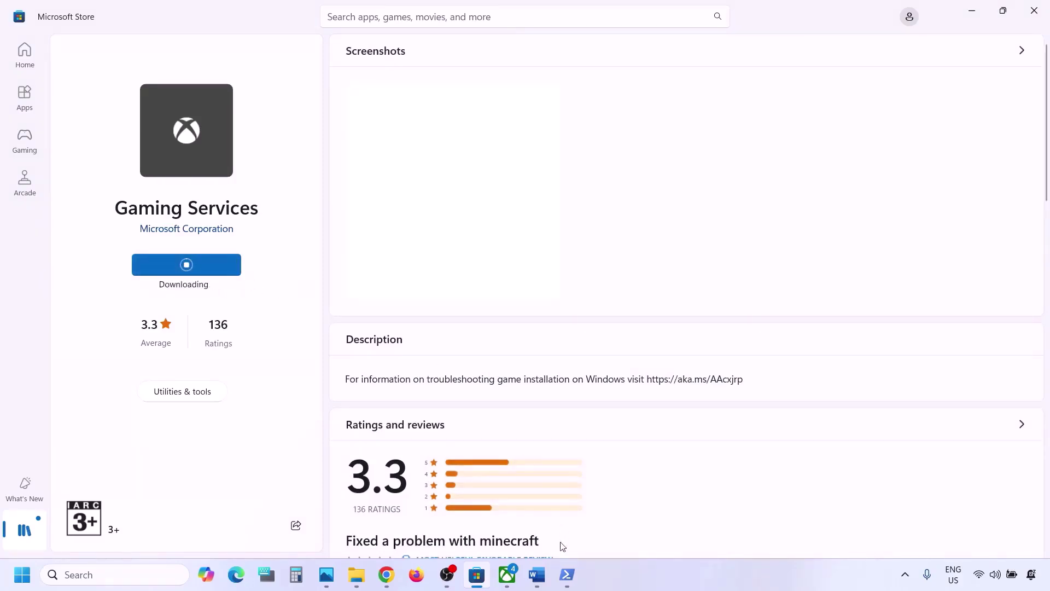
click(537, 574)
scroll(321, 351, down, 4)
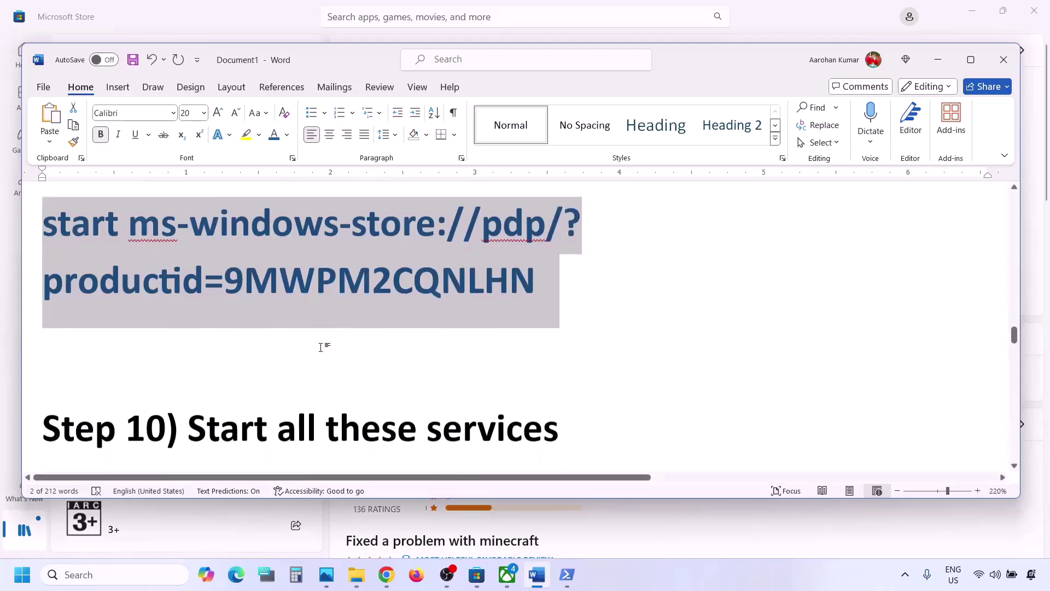
Step: Highlight the 'Start all these services' step and maximize Word to read the service list
drag(189, 298, 462, 321)
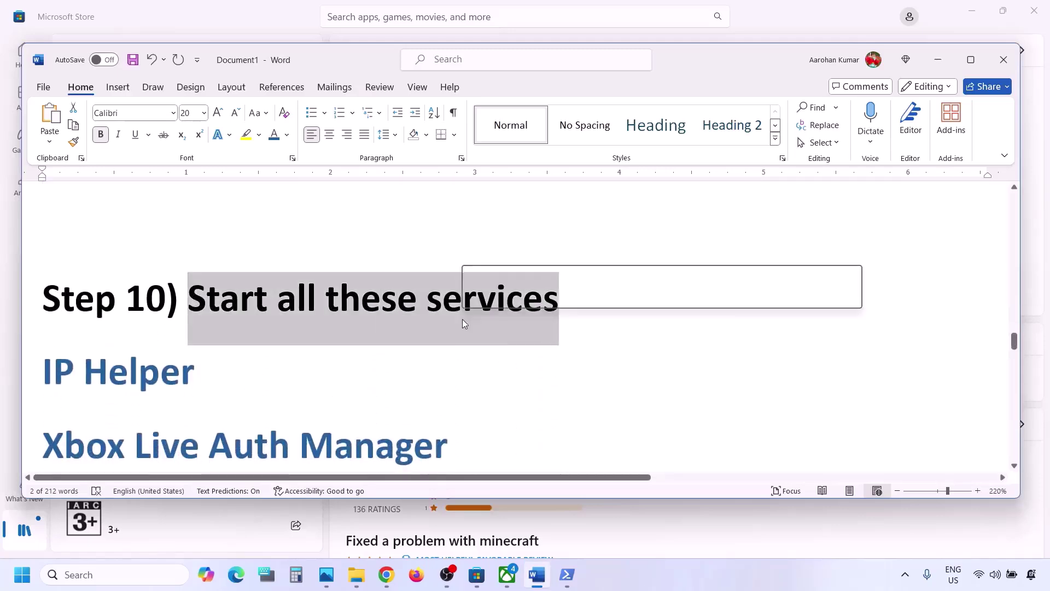
click(971, 59)
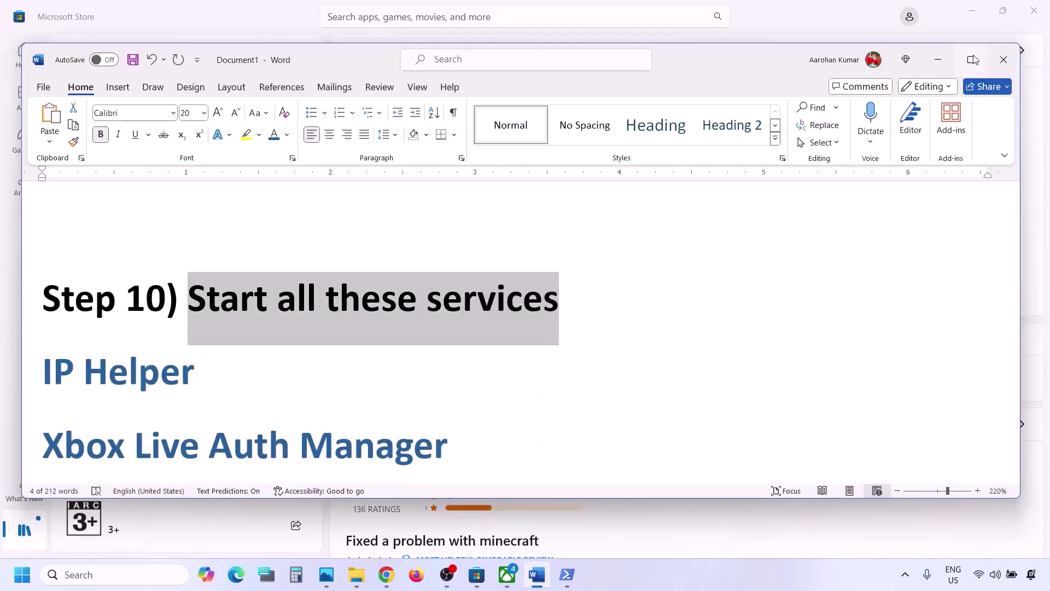
scroll(450, 239, down, 3)
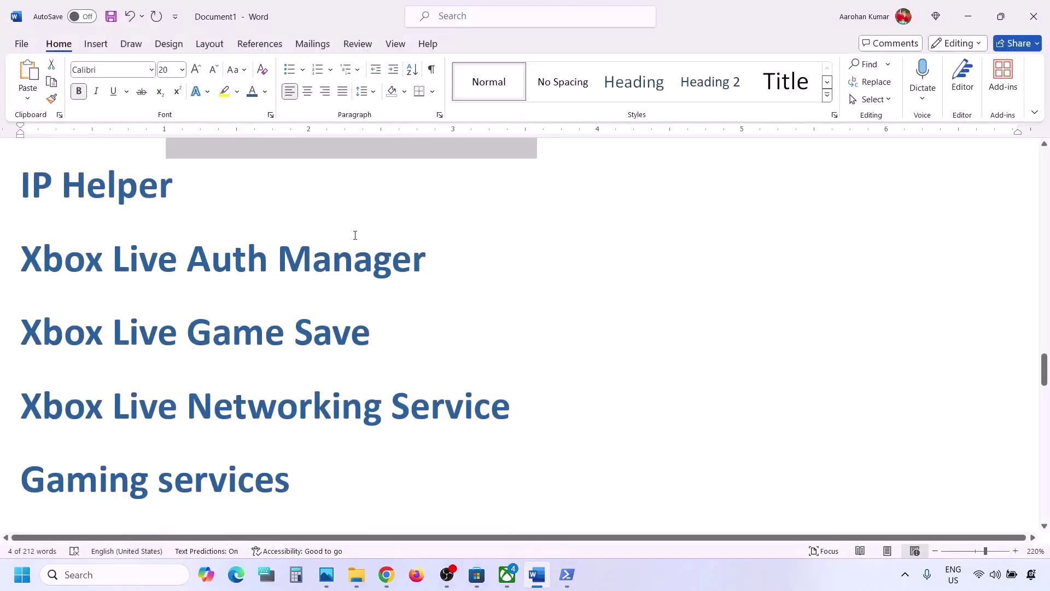
Step: Open the Services console and jump to the services starting with I
click(136, 580)
text(ervices)
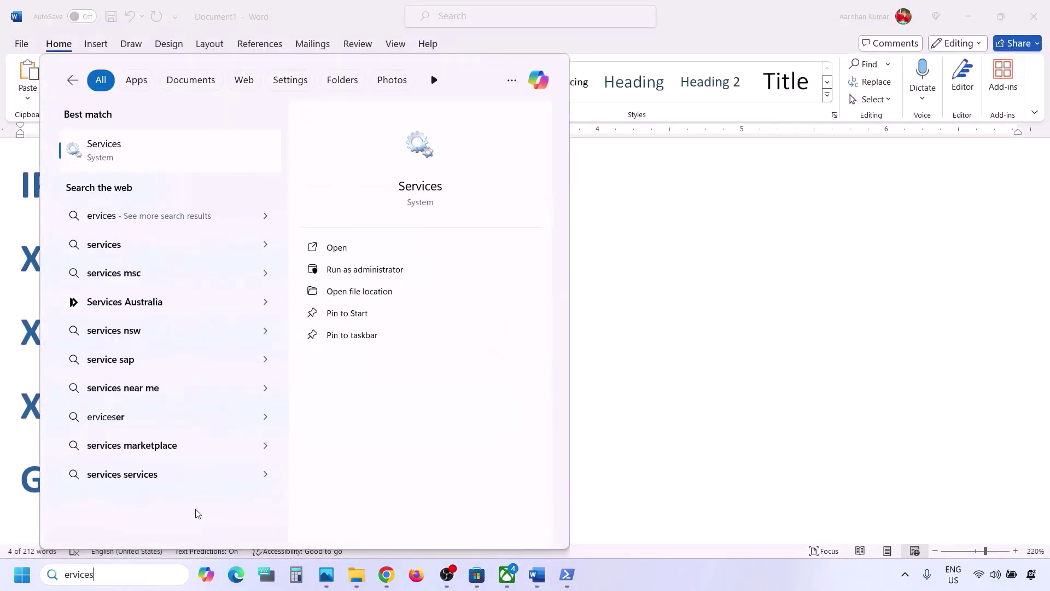
click(170, 166)
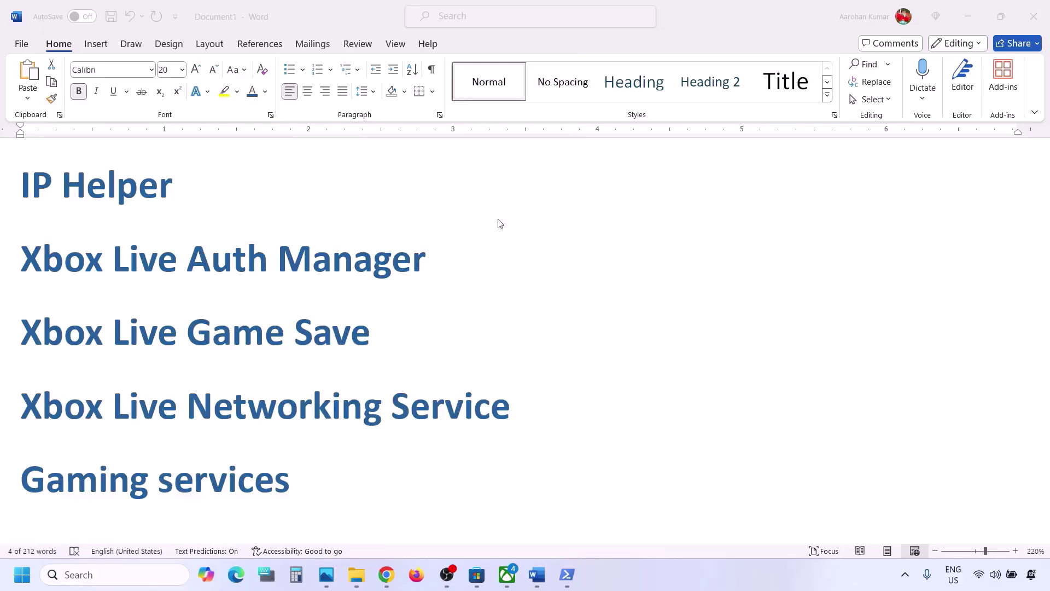
click(325, 313)
key(i)
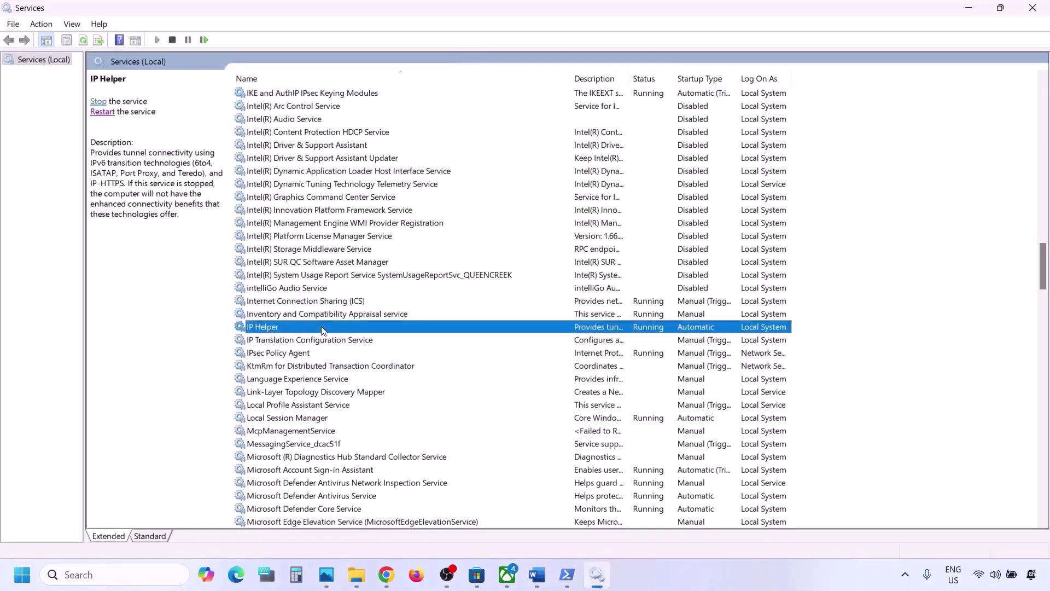
Step: Set IP Helper's startup type to Automatic and apply it
double_click(323, 330)
click(554, 269)
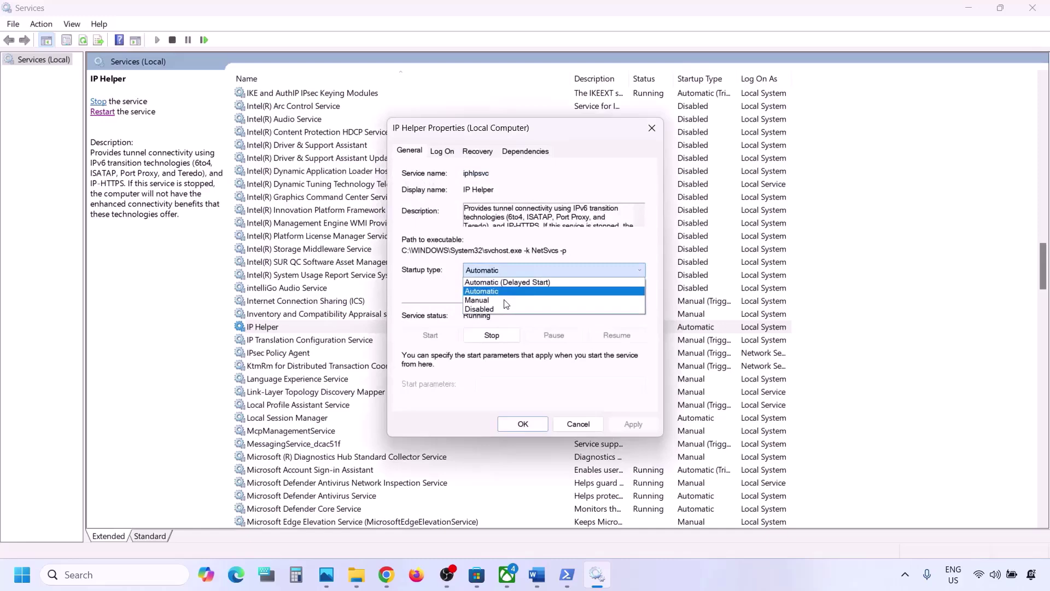
click(505, 295)
click(650, 425)
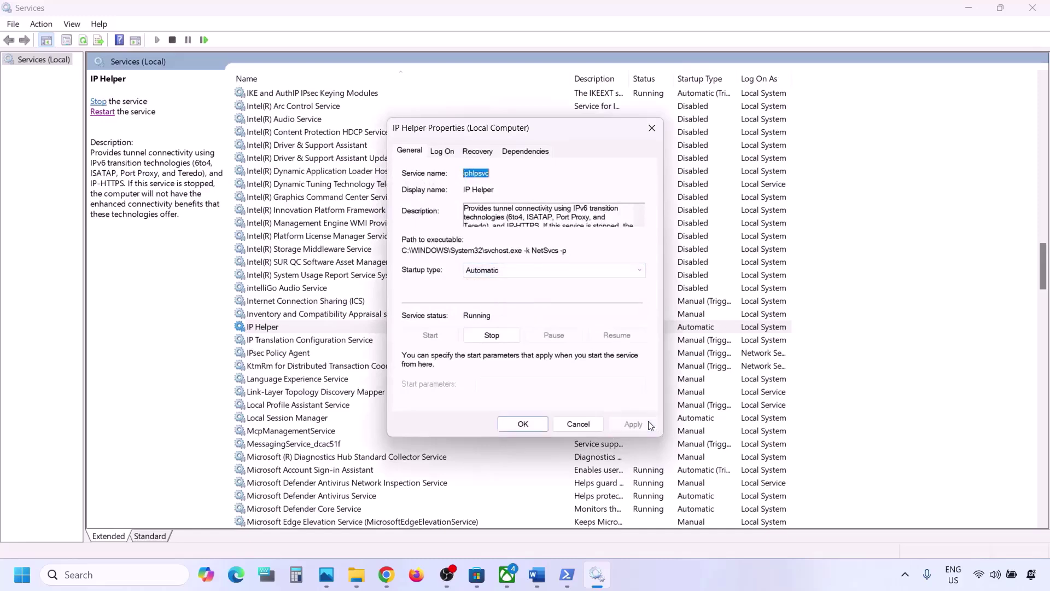
click(517, 420)
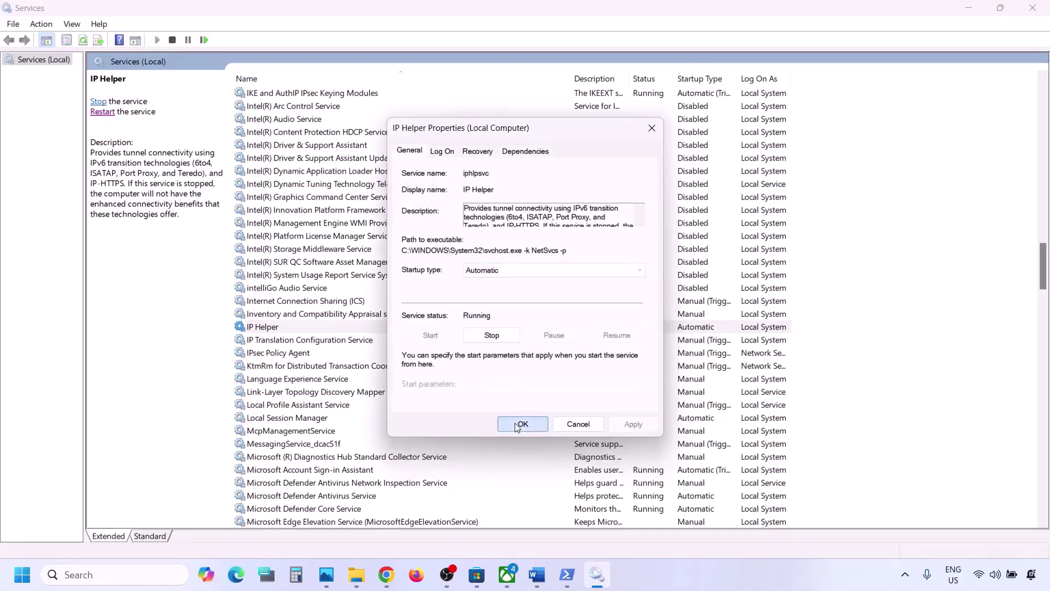
Step: Set Xbox Accessory Management Service's startup type to Automatic and apply it
click(356, 416)
key(x)
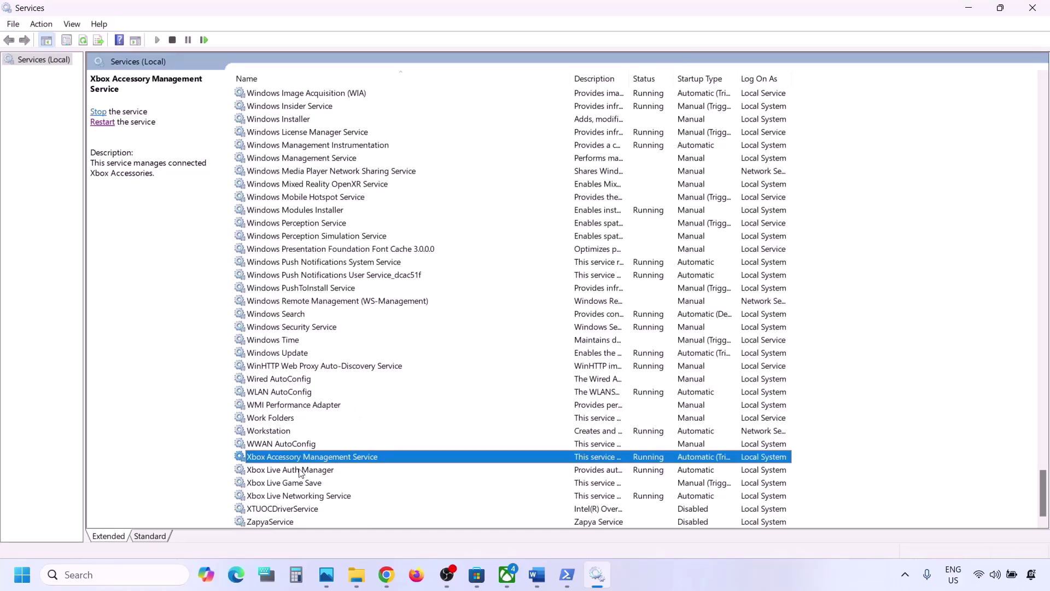
double_click(321, 458)
click(495, 270)
click(494, 287)
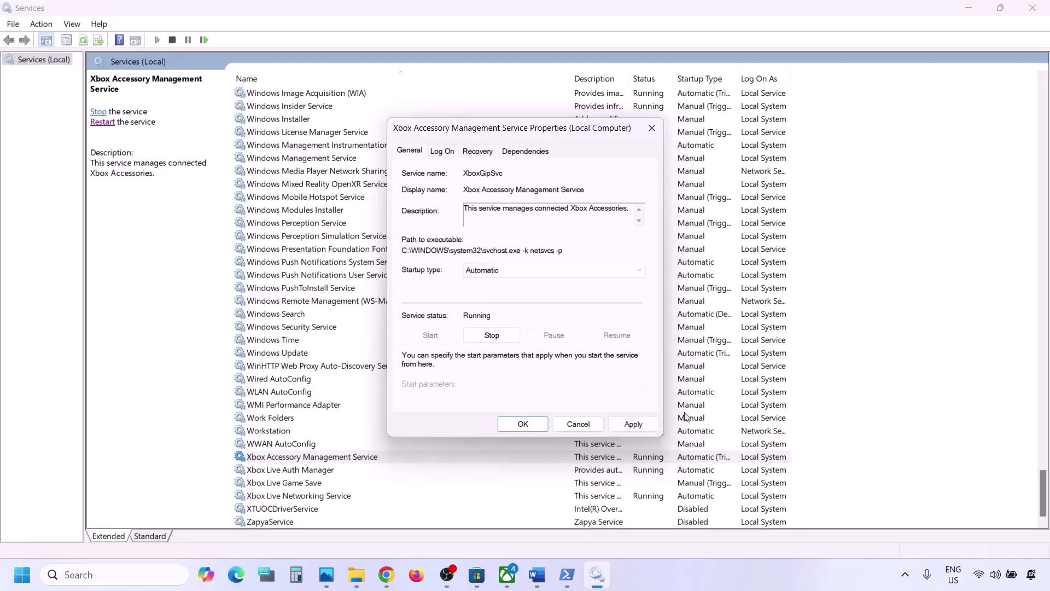
click(646, 426)
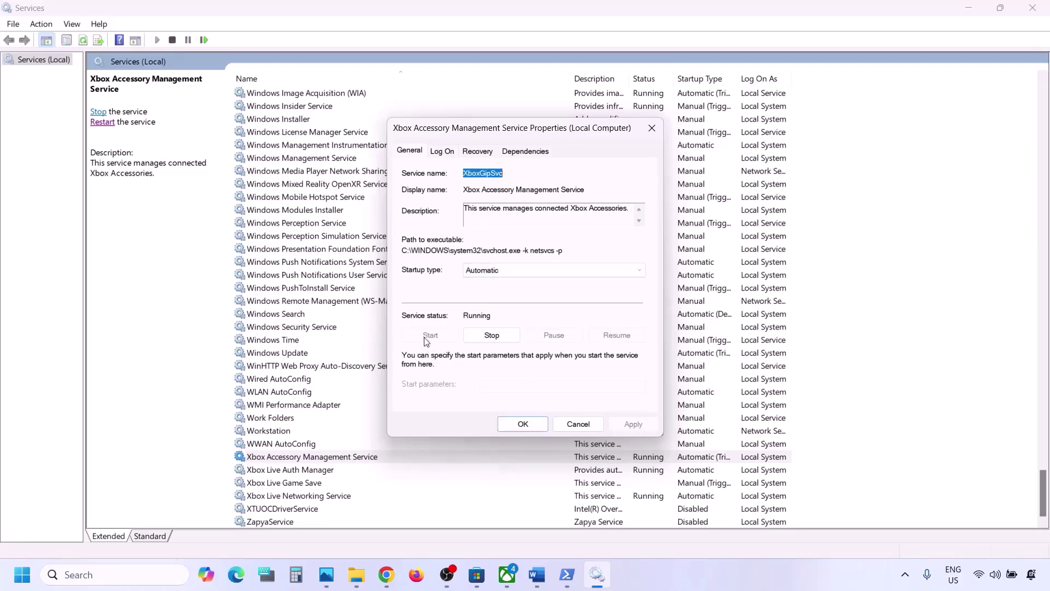
click(510, 426)
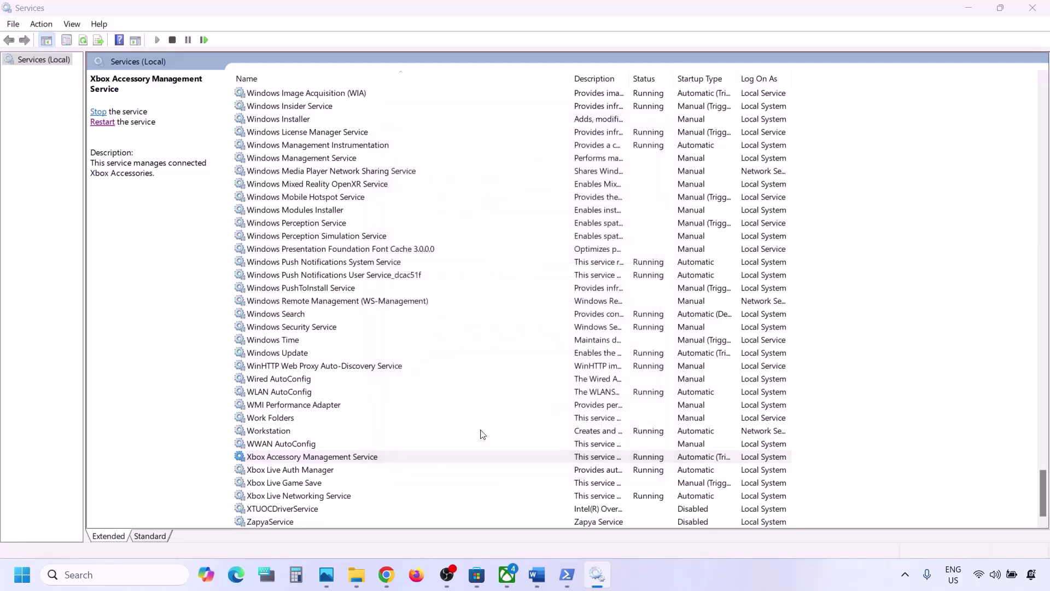
Step: Set Xbox Live Auth Manager's startup type to Automatic and apply it
click(321, 472)
double_click(333, 471)
click(553, 269)
click(496, 295)
click(633, 424)
click(521, 423)
Step: Switch Xbox Live Game Save from Manual to Automatic and start the service
click(293, 483)
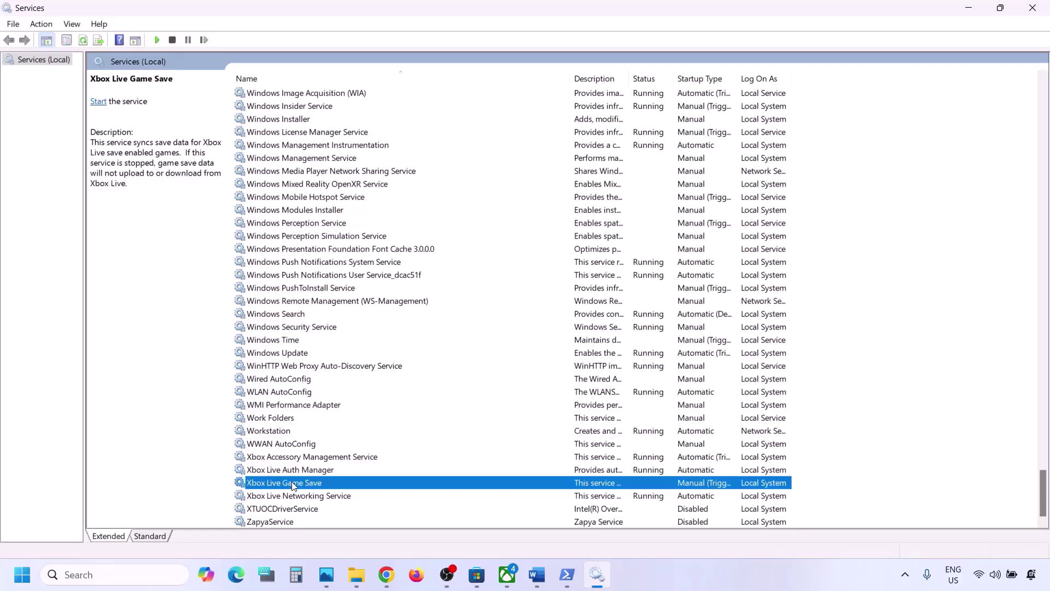
double_click(305, 485)
click(553, 270)
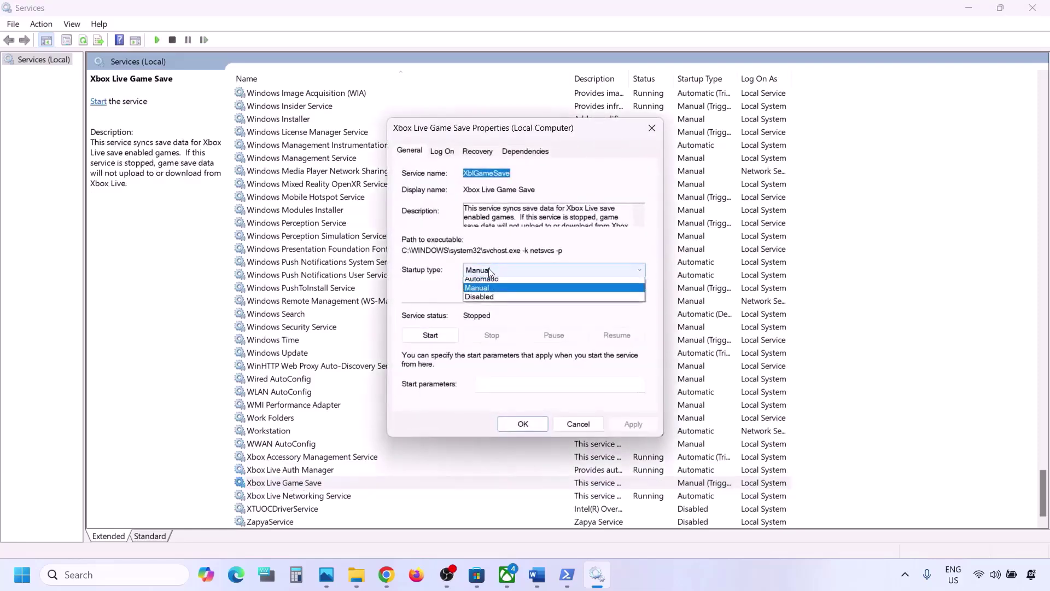
click(490, 292)
click(633, 424)
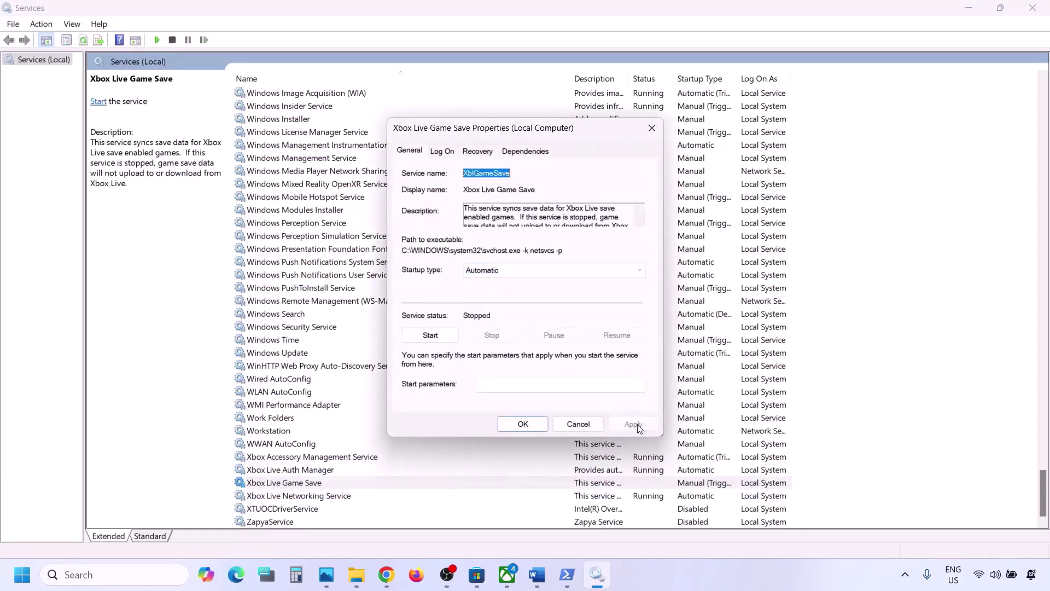
click(442, 339)
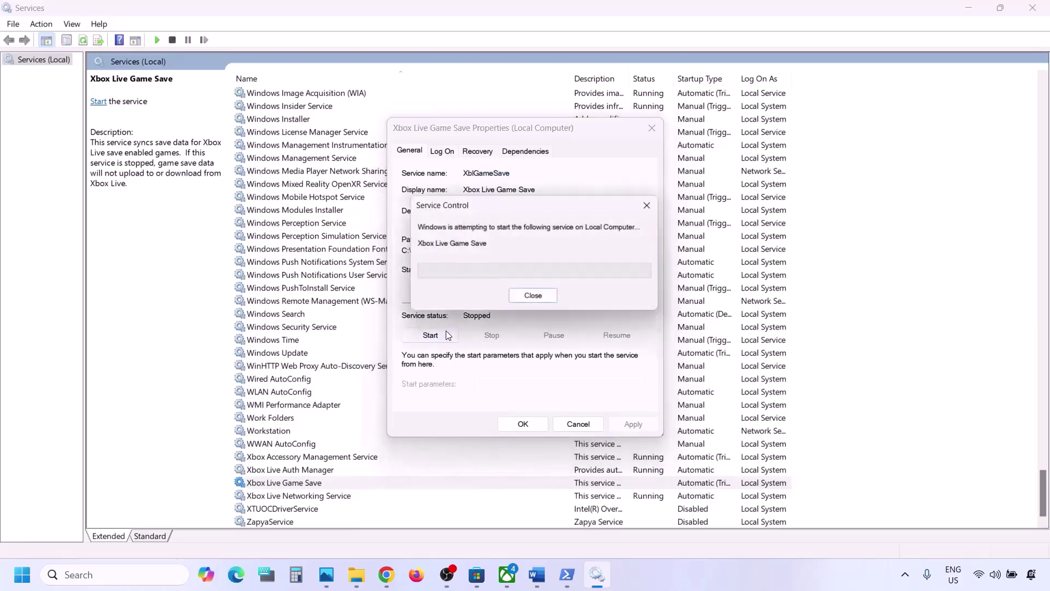
click(523, 424)
Step: Keep Xbox Live Networking Service on Automatic, then bring up Windows Update's properties
click(335, 497)
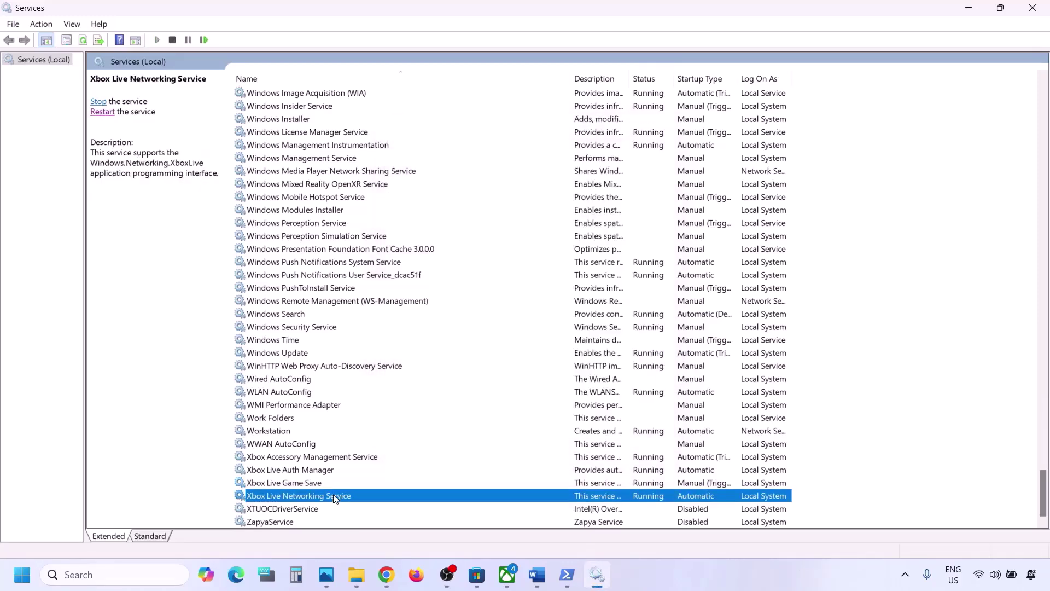
double_click(355, 497)
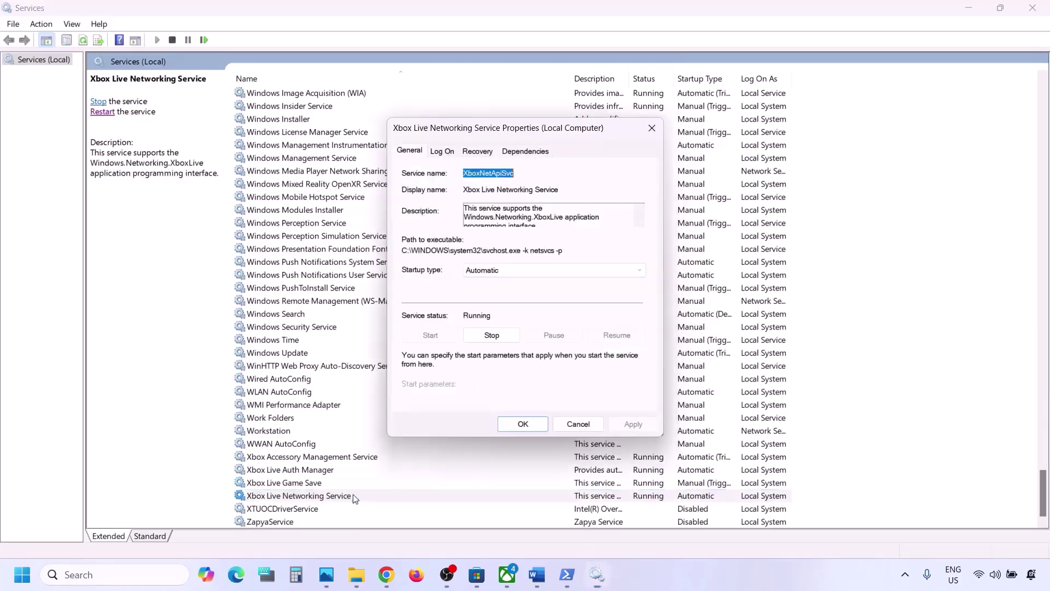
click(508, 270)
click(504, 294)
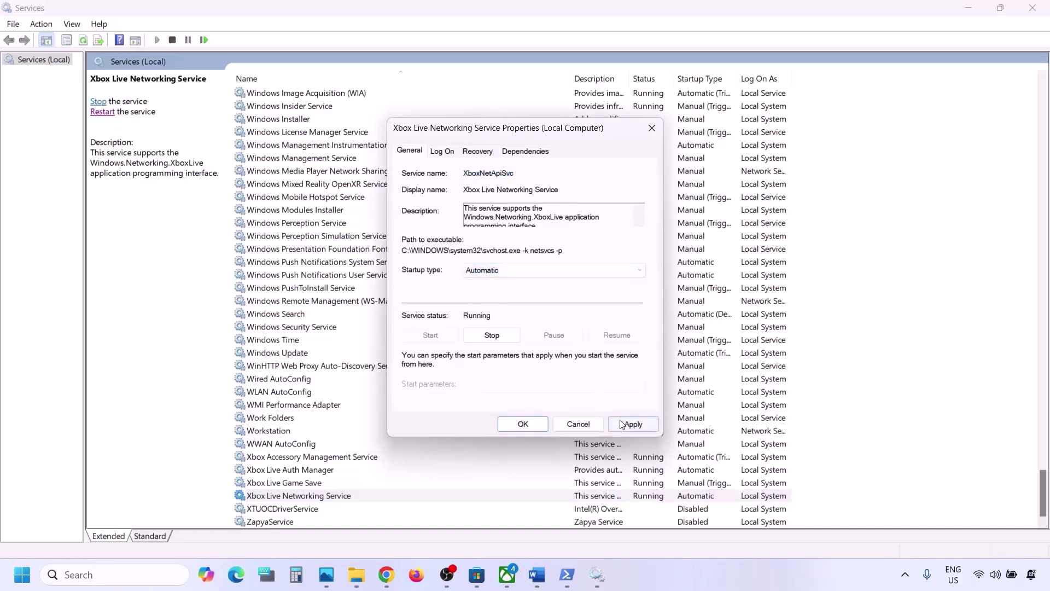
click(504, 424)
click(311, 354)
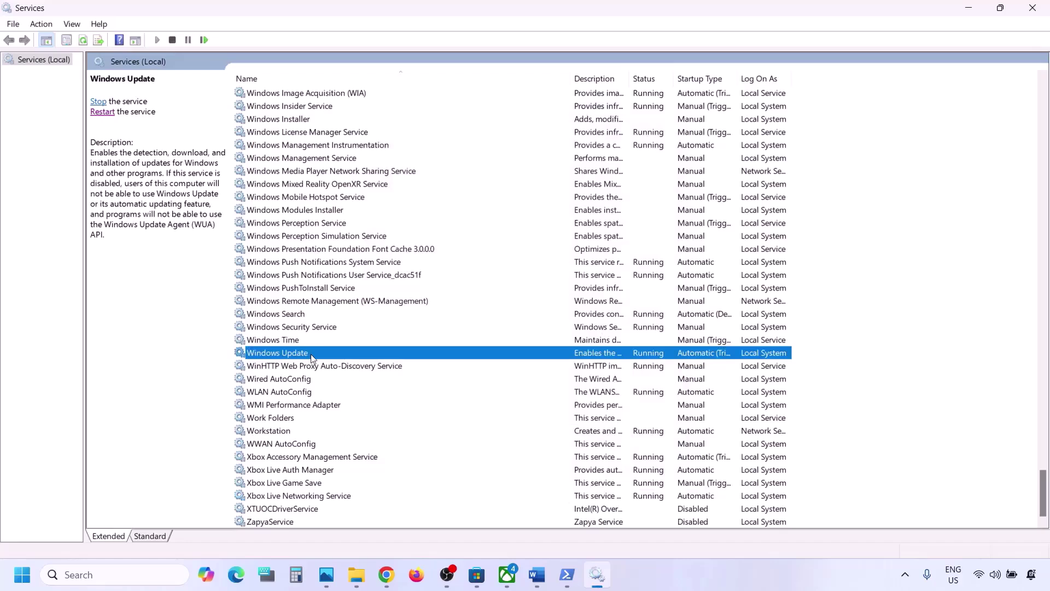
double_click(398, 354)
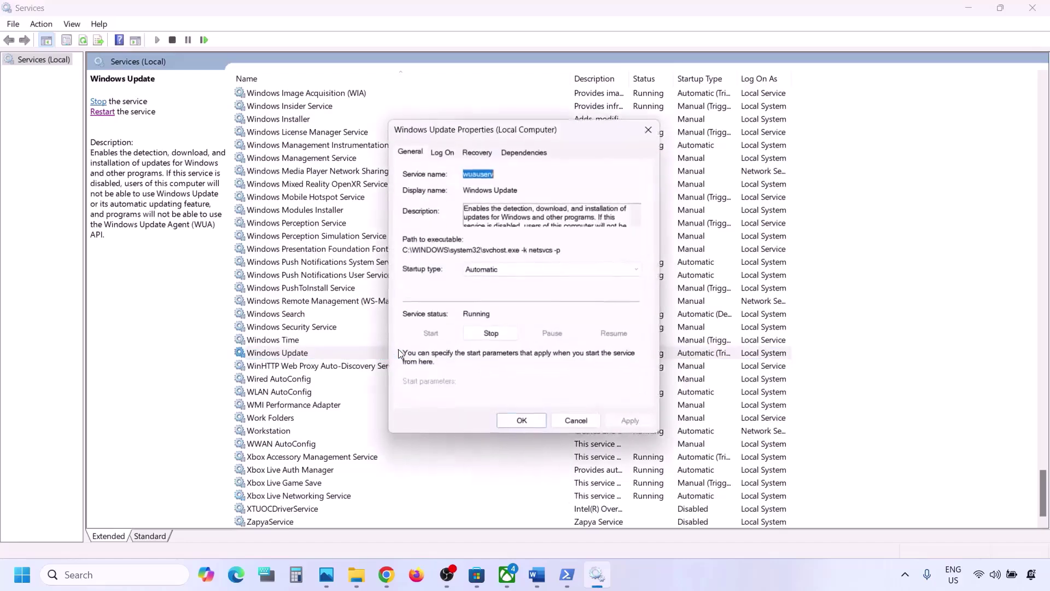
Step: Set Windows Update's startup type to Automatic and apply it
click(534, 277)
click(511, 291)
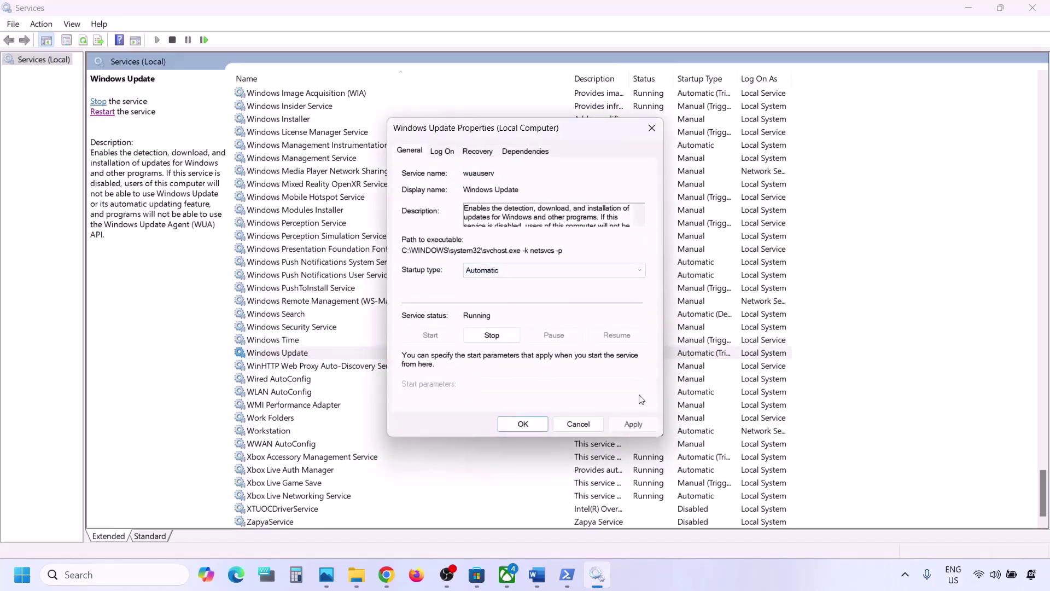
click(635, 425)
click(530, 422)
Step: Jump to the G services and compare the two Gaming Services entries
click(357, 276)
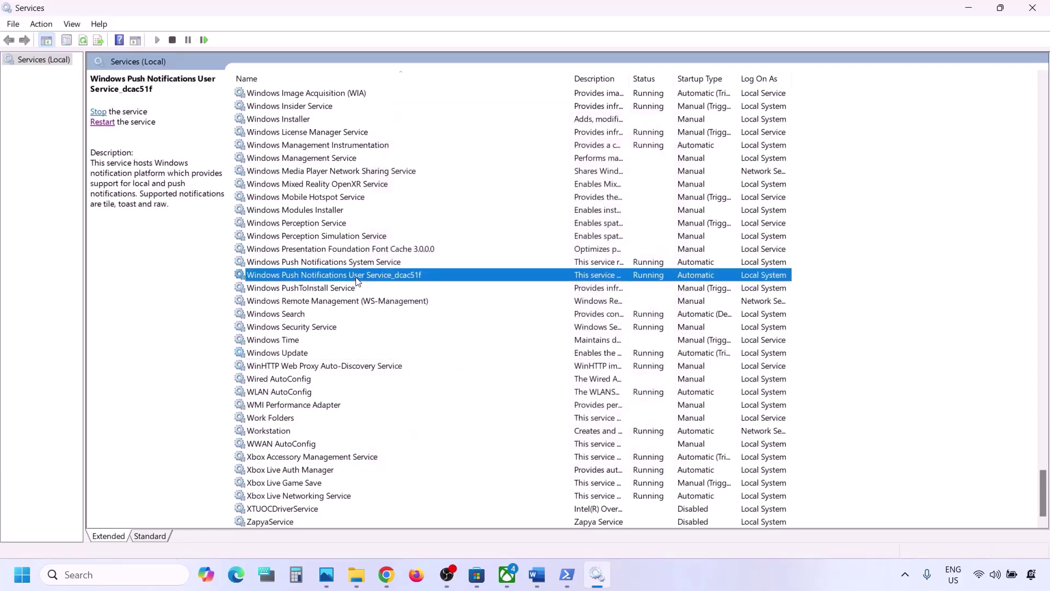
key(g)
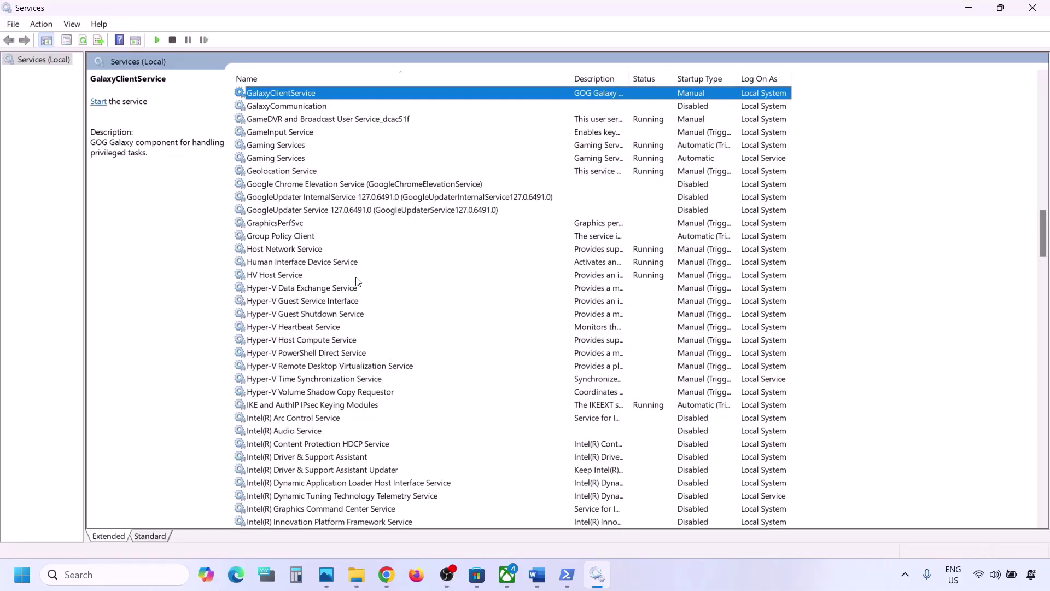
click(284, 148)
click(583, 160)
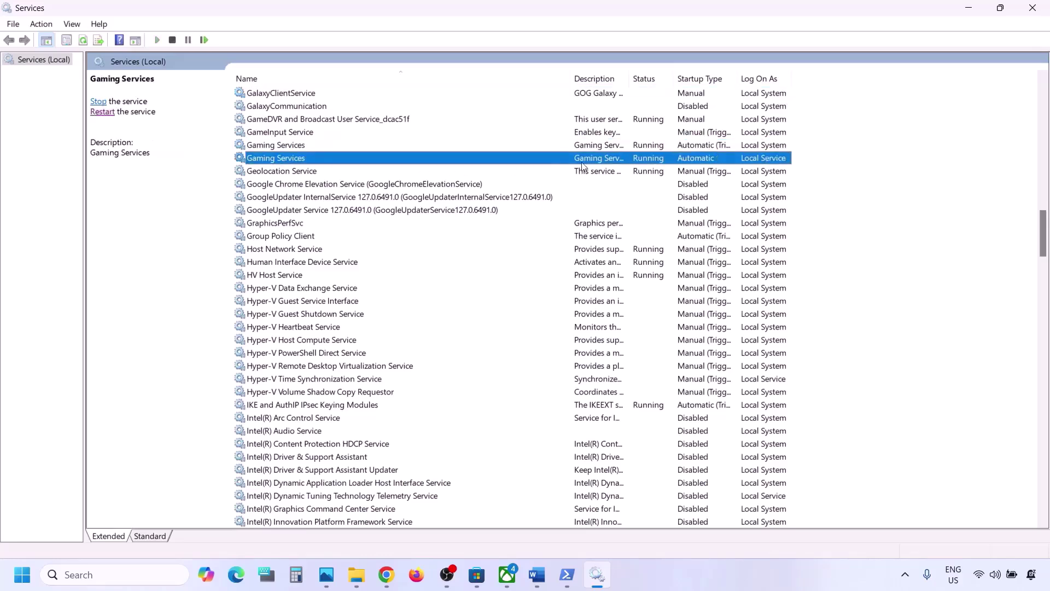
click(288, 145)
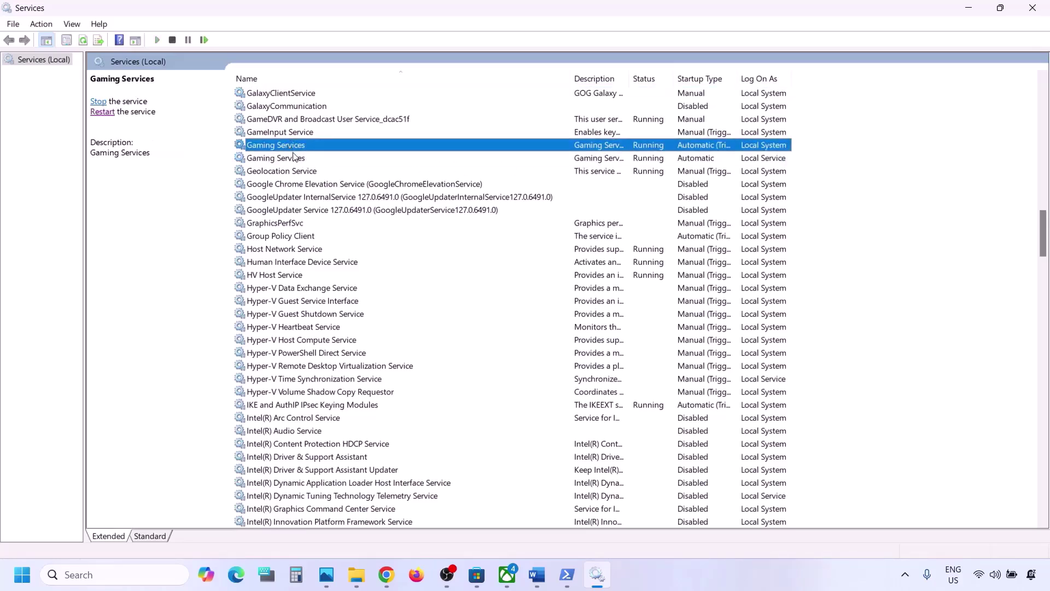
click(295, 157)
click(646, 145)
click(648, 160)
click(645, 145)
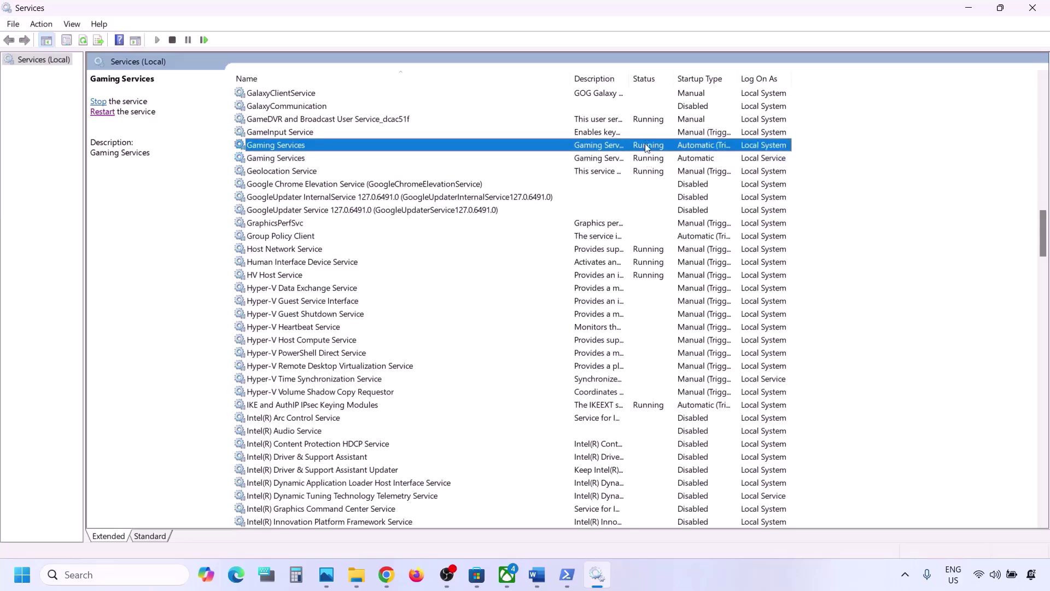
Step: Restart both Gaming Services entries
right_click(602, 145)
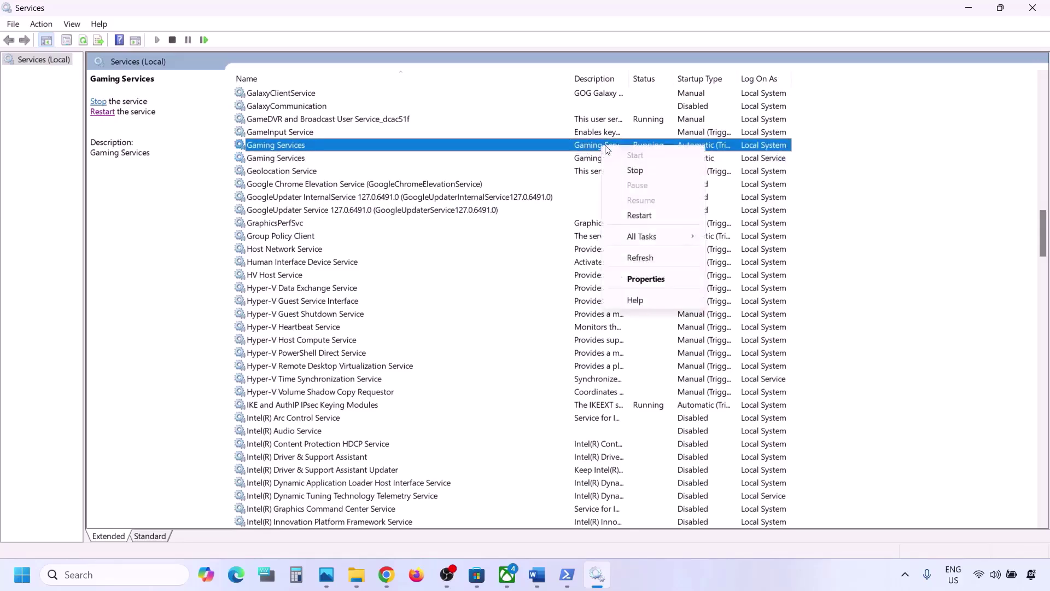
click(643, 215)
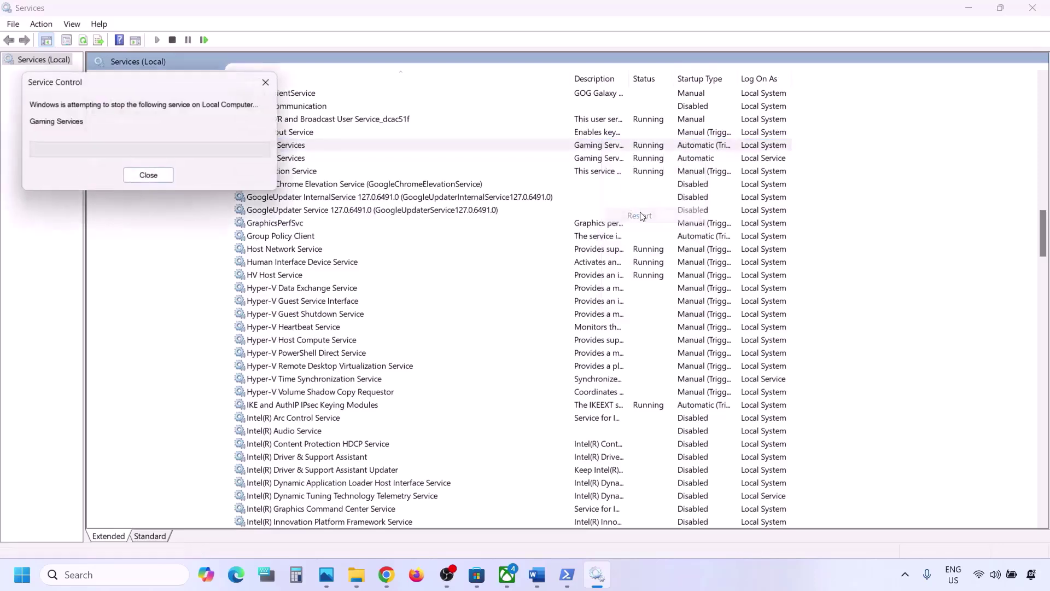
click(609, 159)
right_click(608, 159)
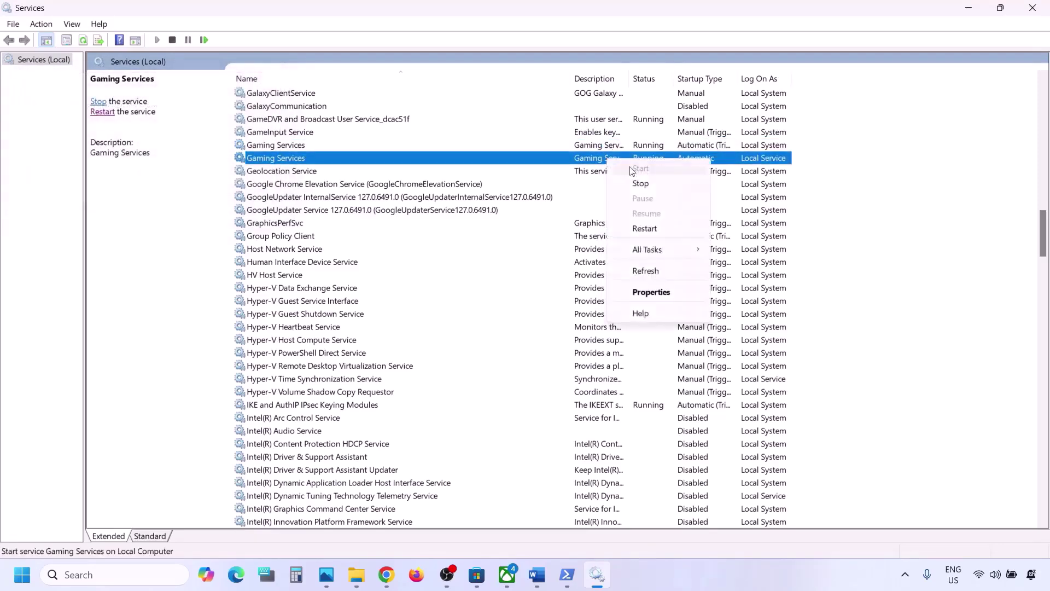
click(645, 229)
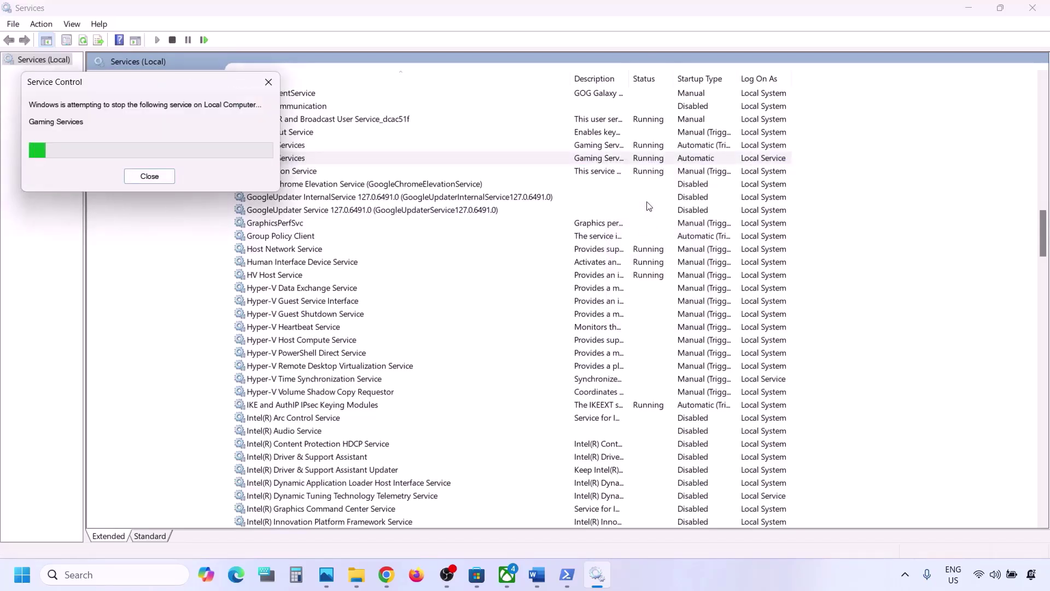
Step: Stop both Gaming Services entries
click(602, 145)
right_click(605, 144)
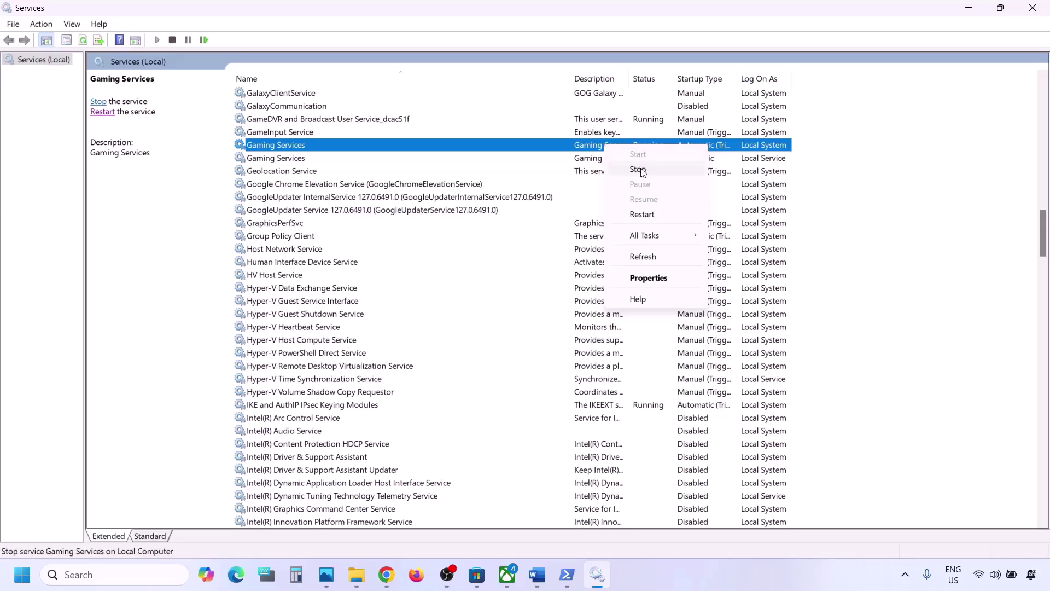
click(638, 170)
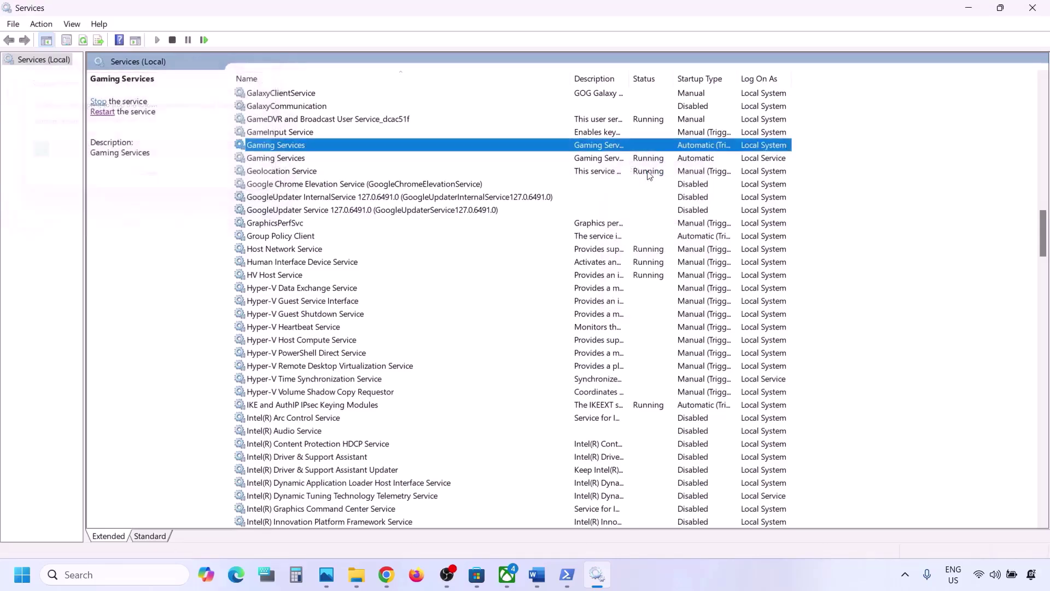
click(603, 159)
right_click(603, 158)
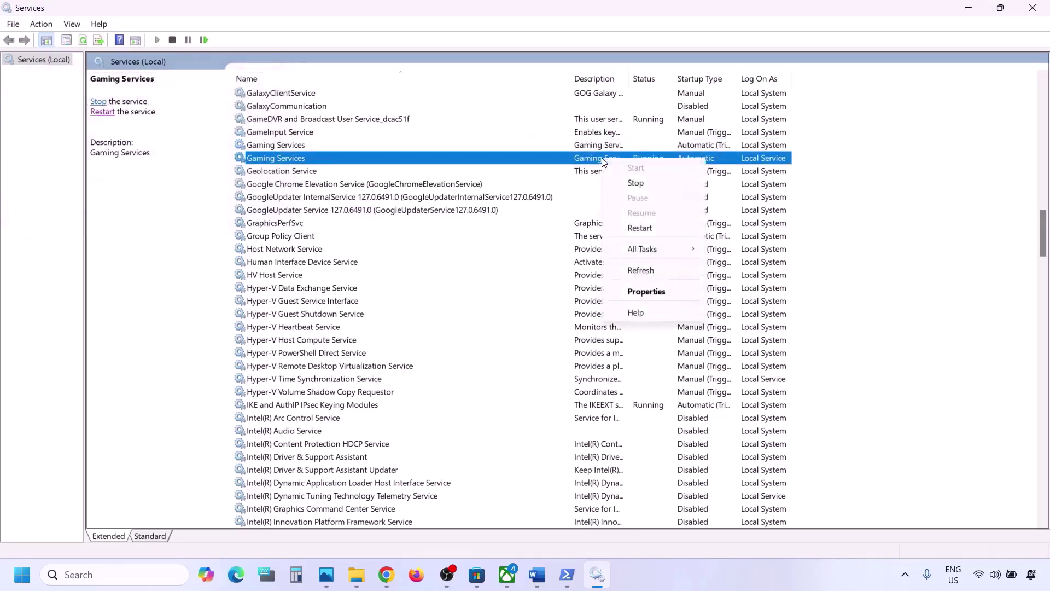
click(654, 186)
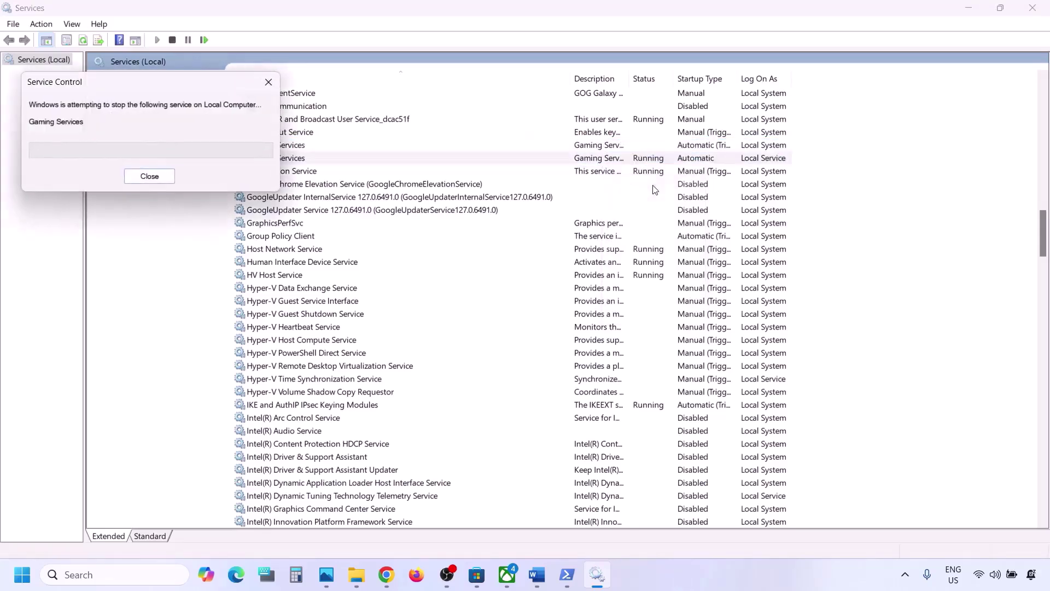
Step: Restart the first Gaming Services and start the second so both run again
click(613, 145)
right_click(613, 145)
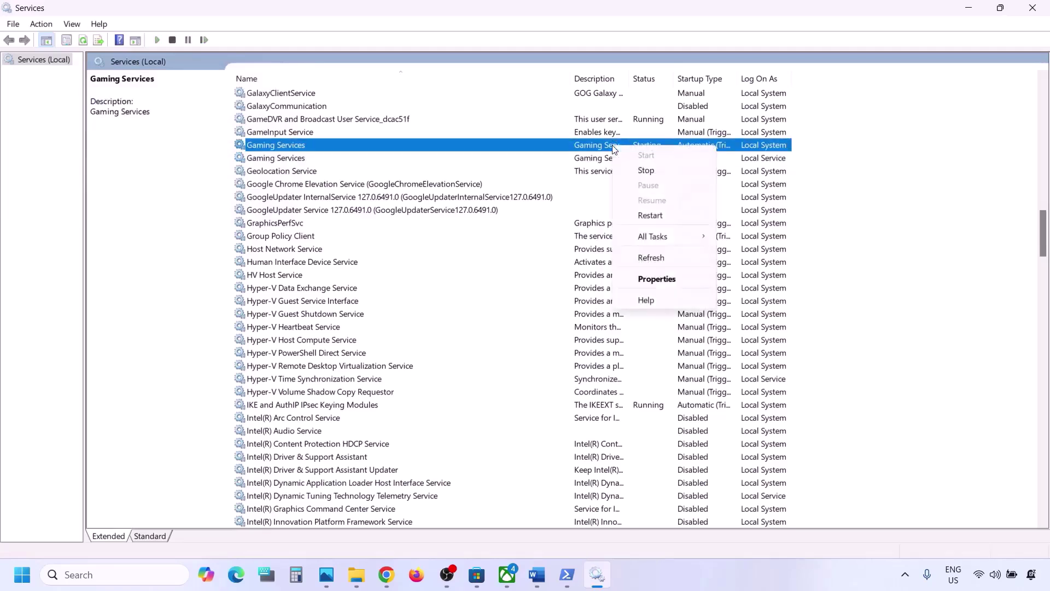
click(650, 215)
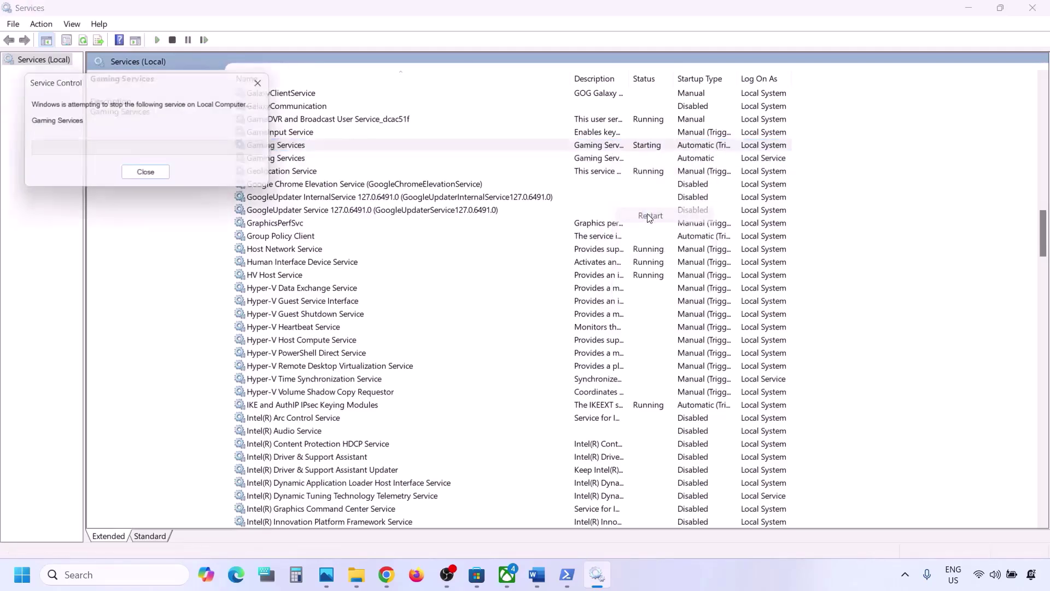
right_click(614, 159)
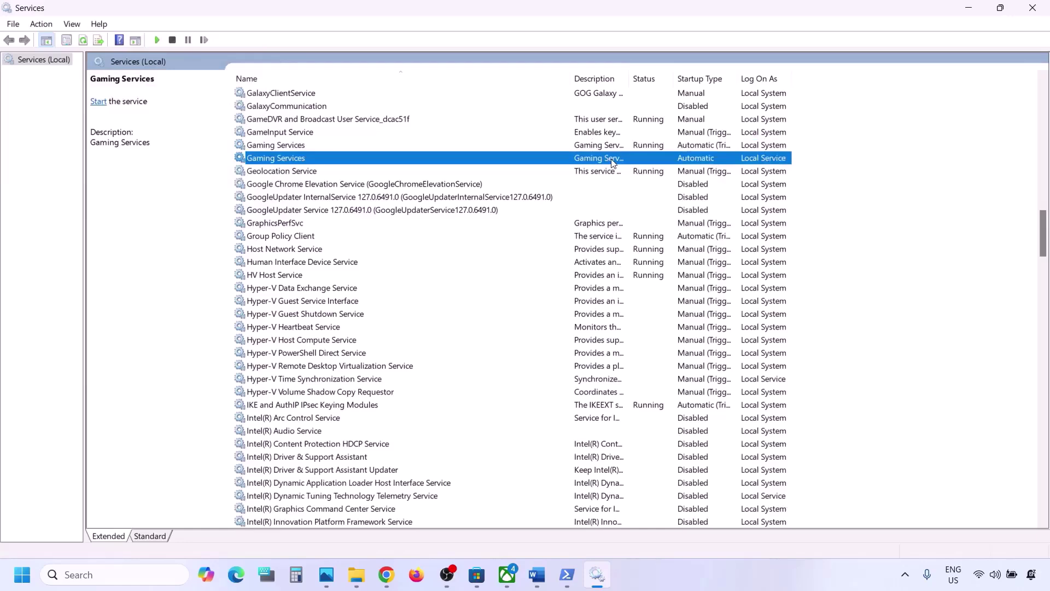
click(646, 169)
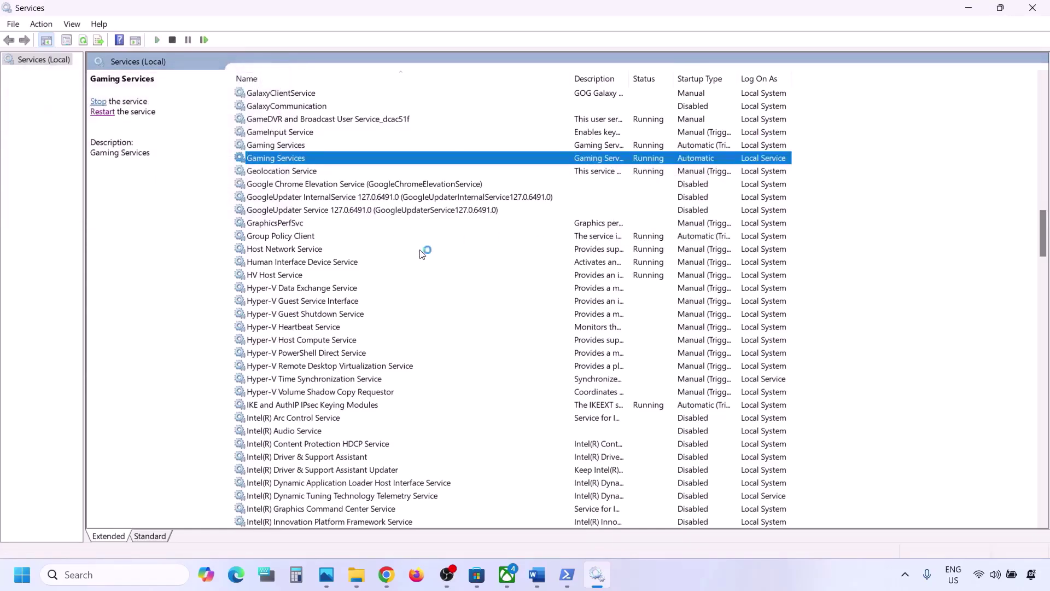
click(422, 250)
key(m)
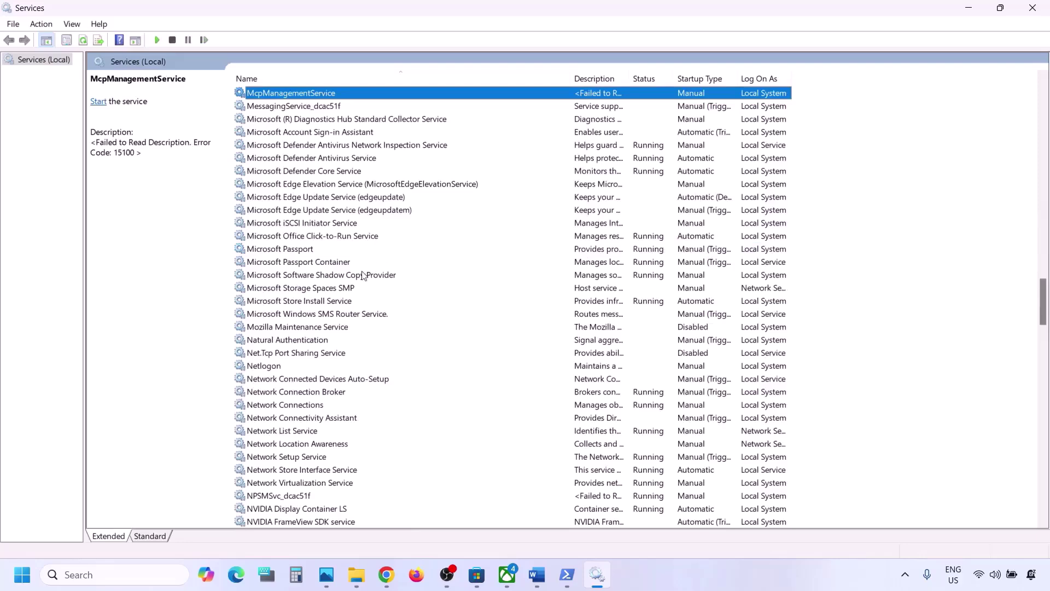
Step: Confirm Microsoft Store Install Service stays on Automatic, apply it, and close Services
click(325, 302)
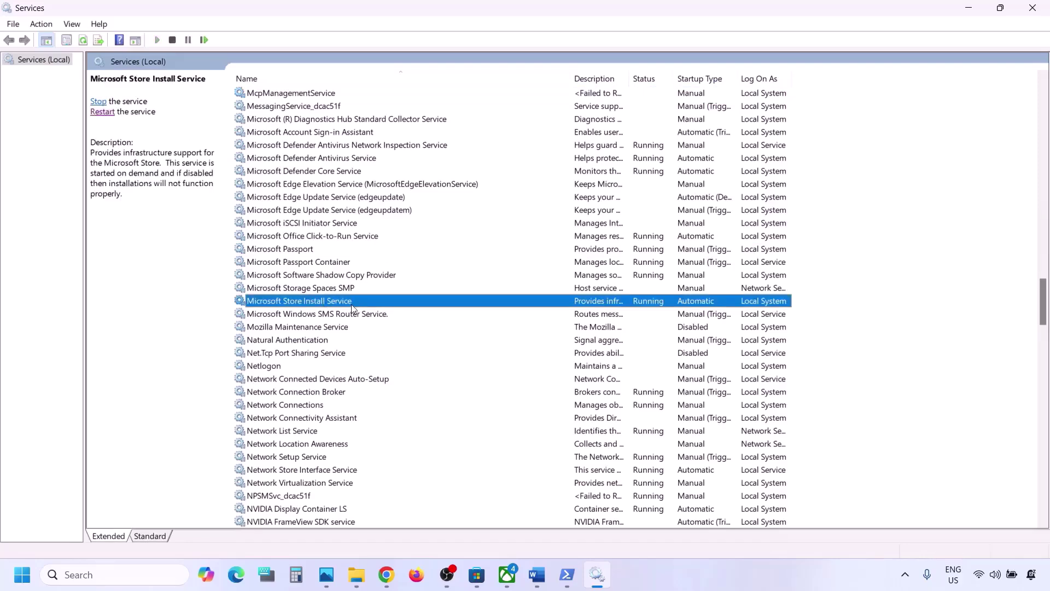
double_click(351, 303)
click(533, 273)
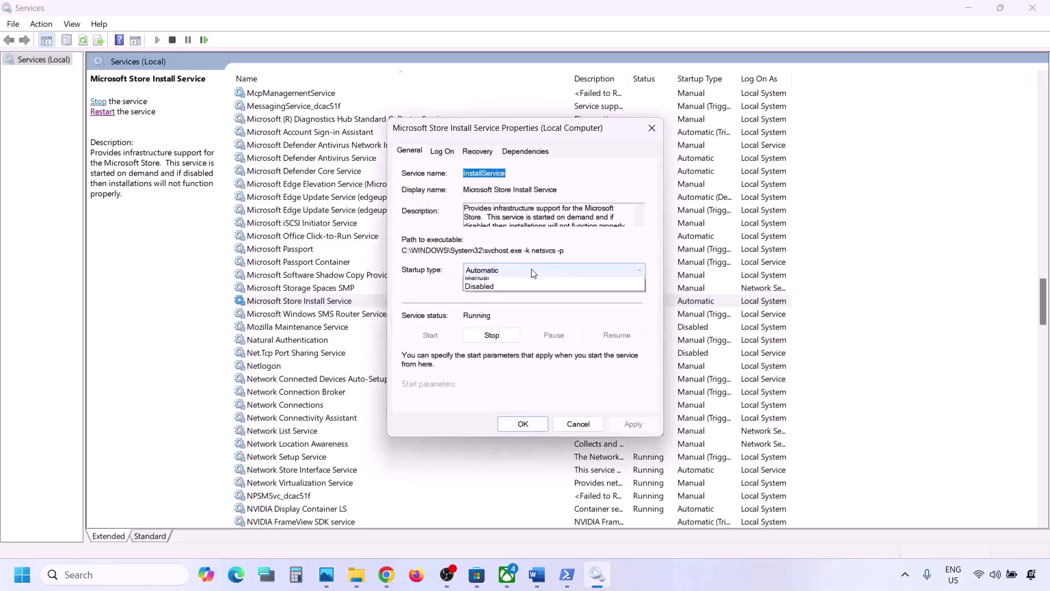
click(534, 279)
click(635, 425)
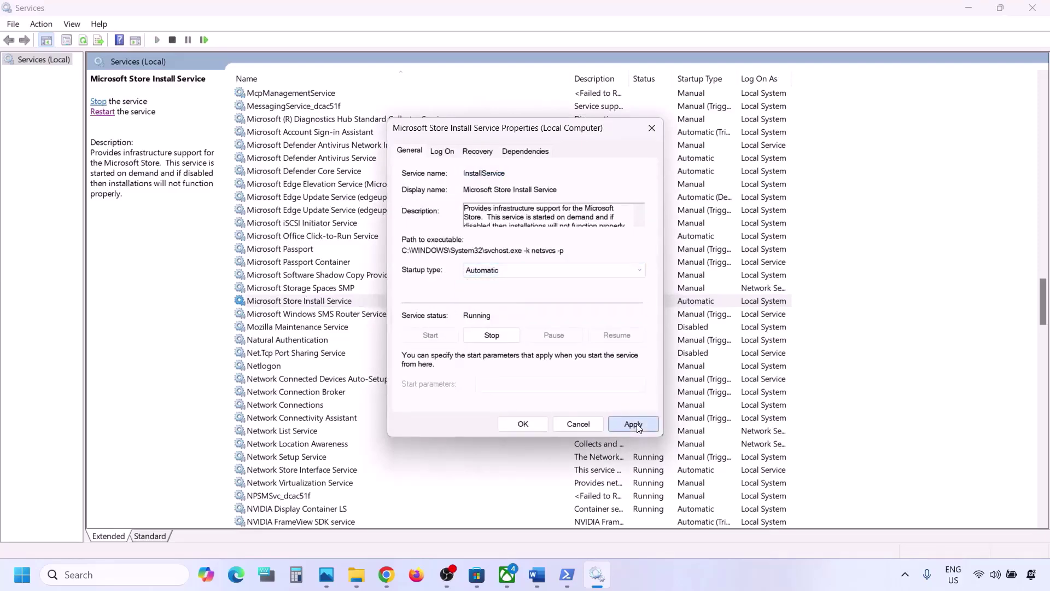
click(517, 424)
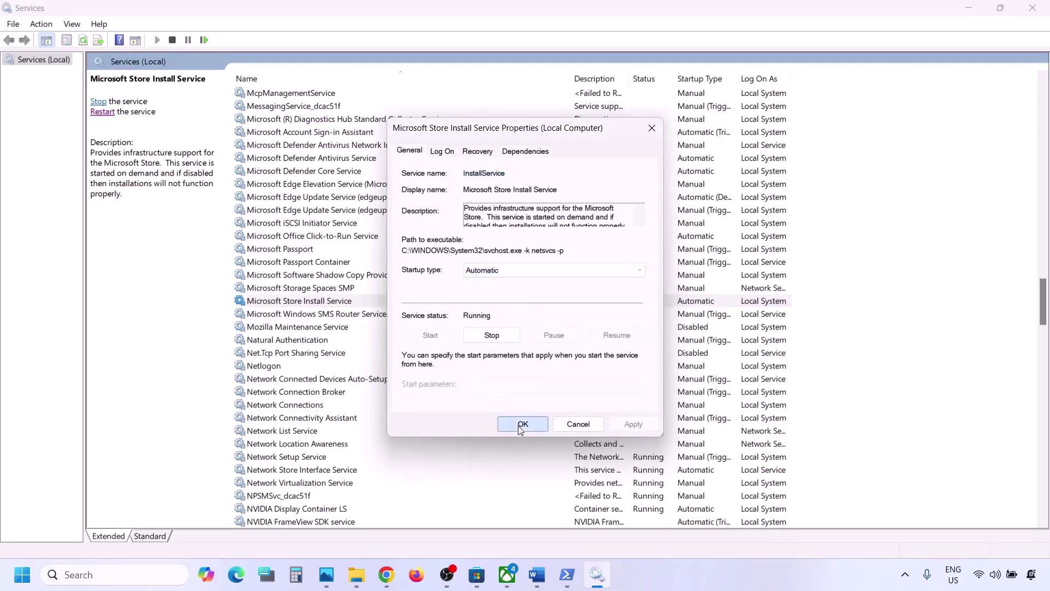
click(1032, 19)
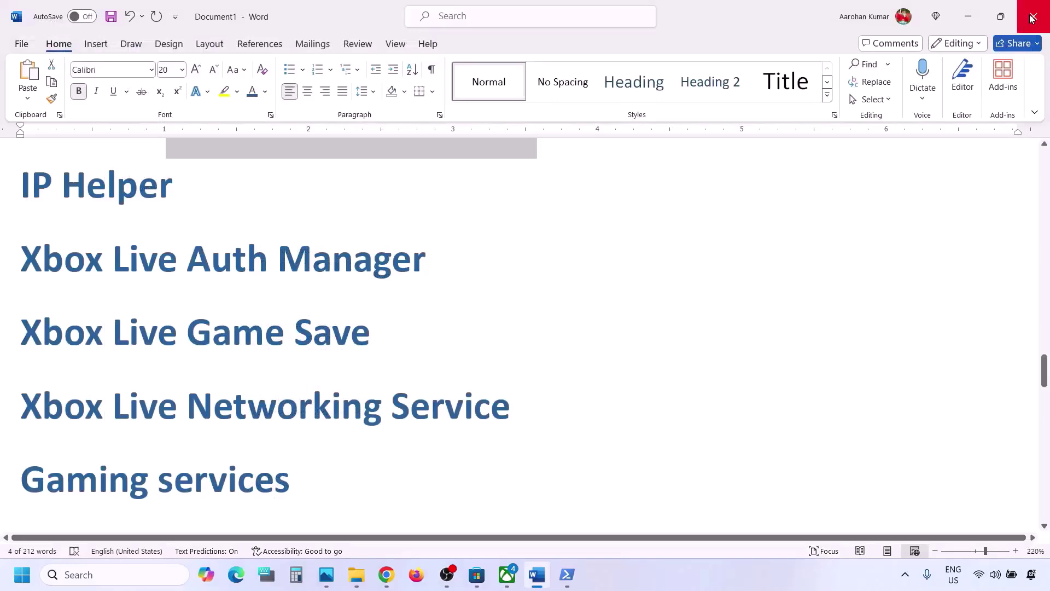
Step: Select 'Update Windows' in Step 12 of the notes and open Windows Settings with Win+I
scroll(379, 419, down, 2)
scroll(379, 419, down, 5)
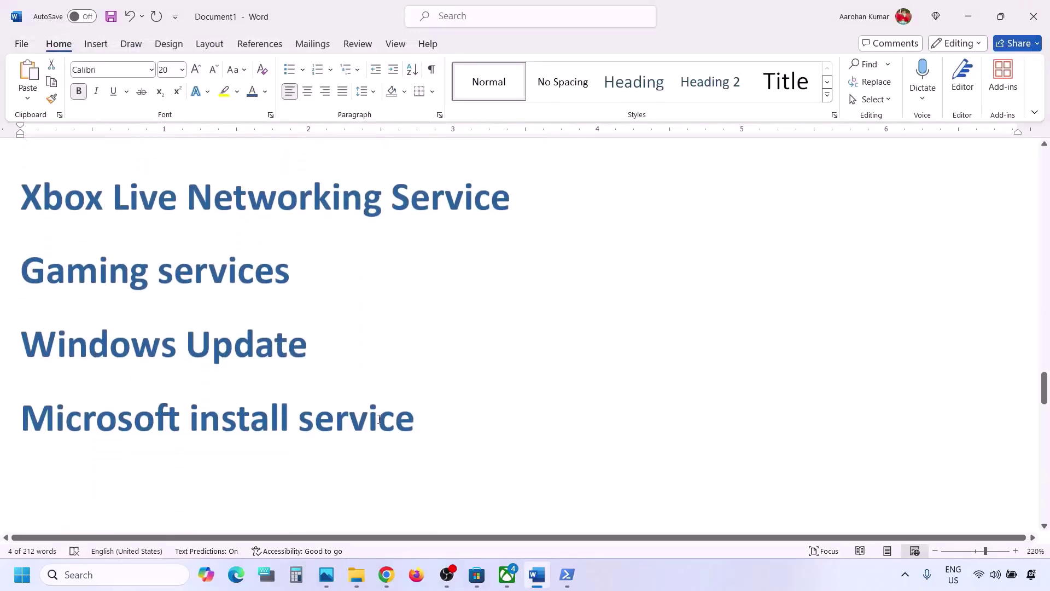
scroll(379, 419, up, 1)
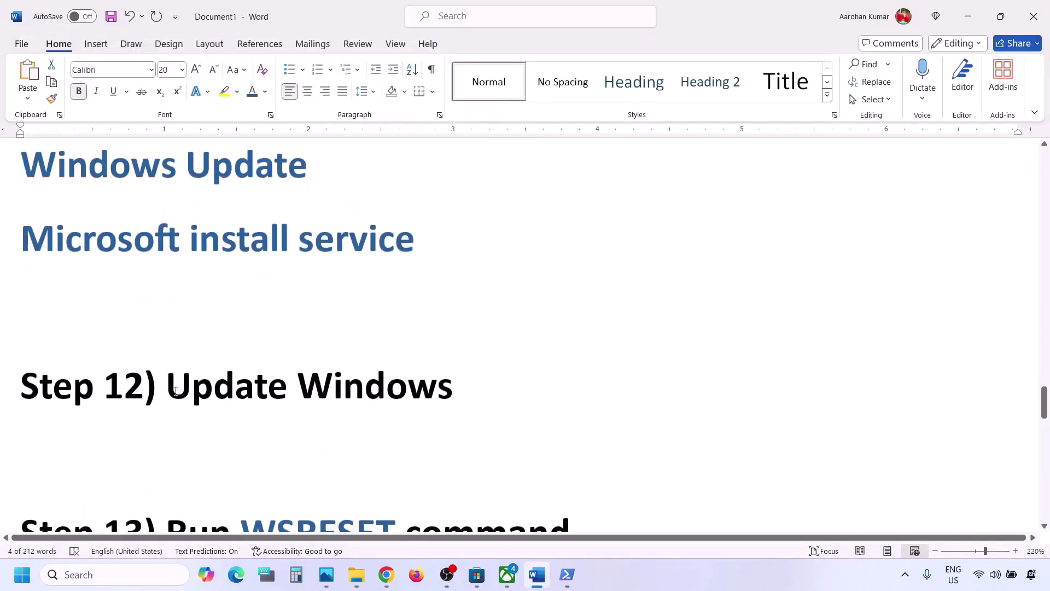
drag(172, 390, 453, 389)
key(super+i)
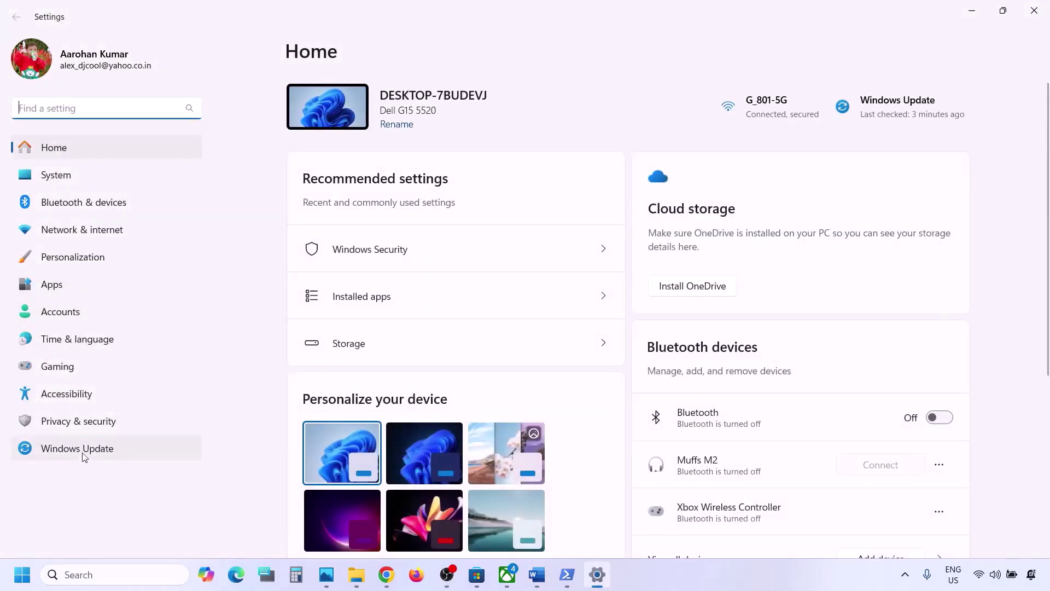
Step: Run Check for updates on the Windows Update page, then bring the Word notes back
click(84, 452)
click(912, 115)
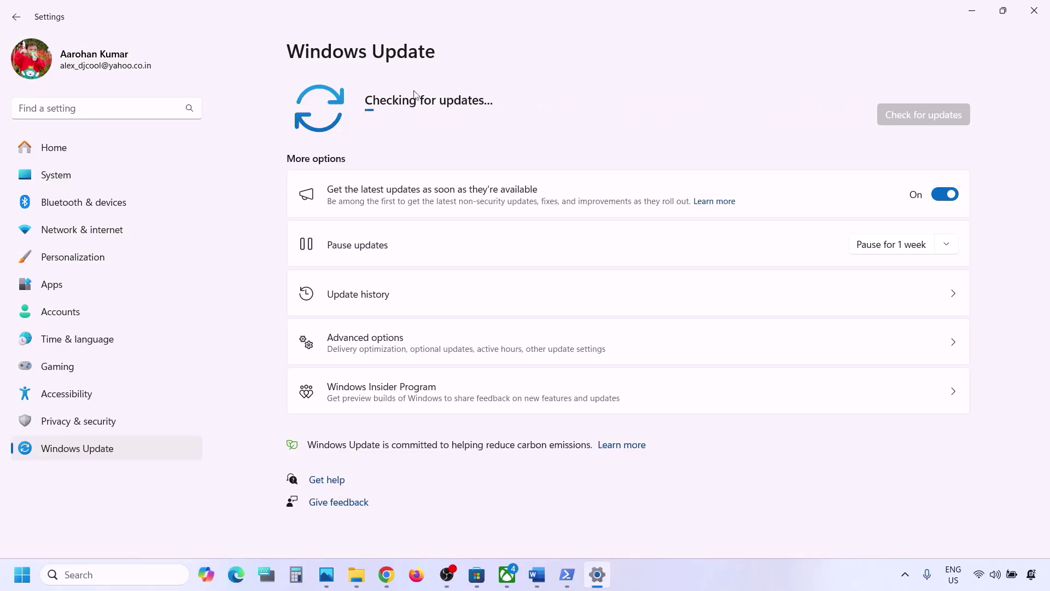
click(22, 574)
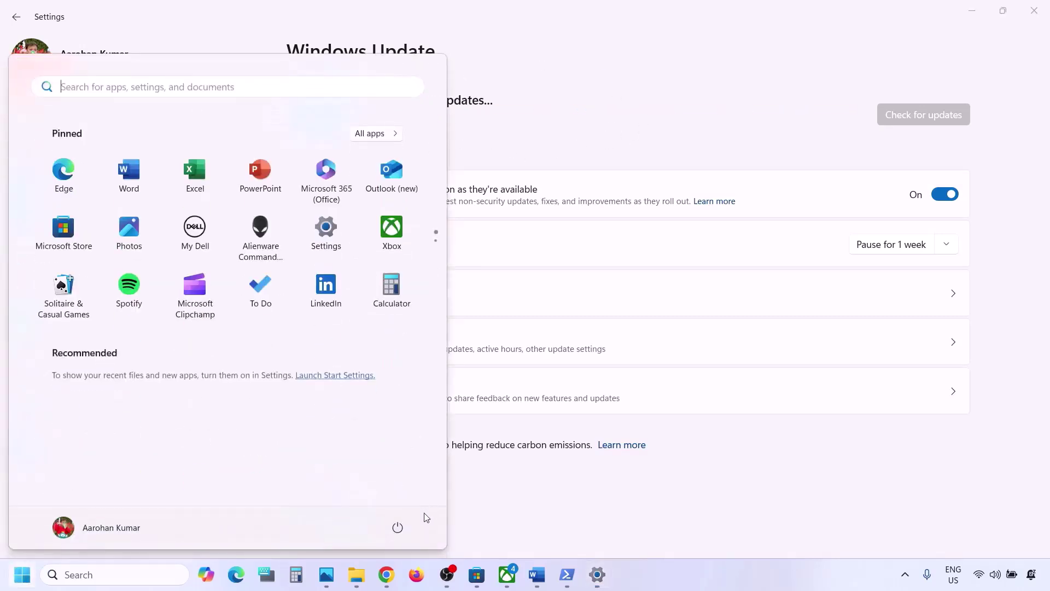
click(403, 532)
click(518, 516)
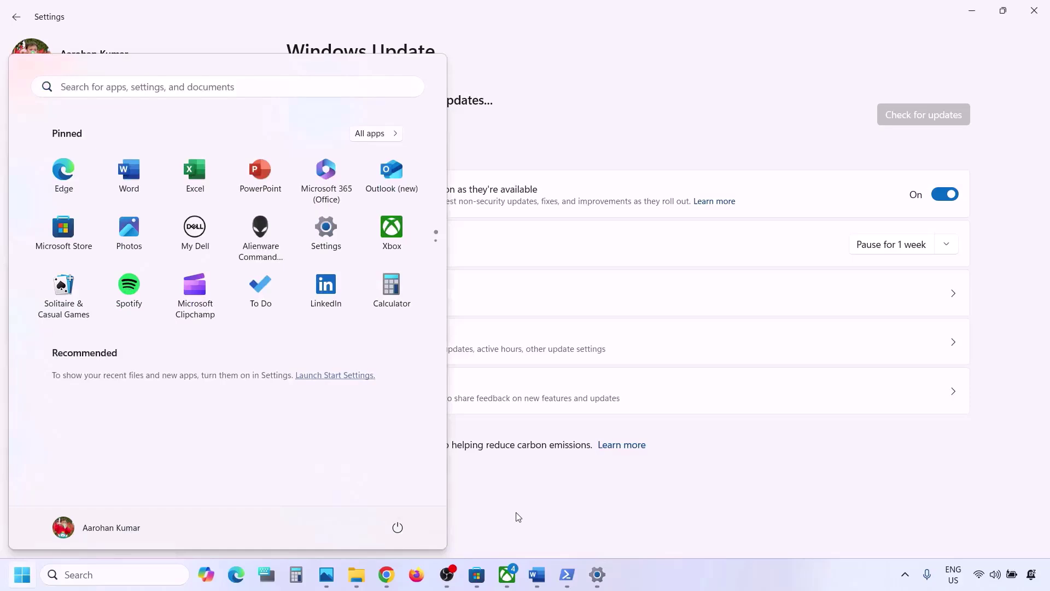
click(502, 535)
click(540, 581)
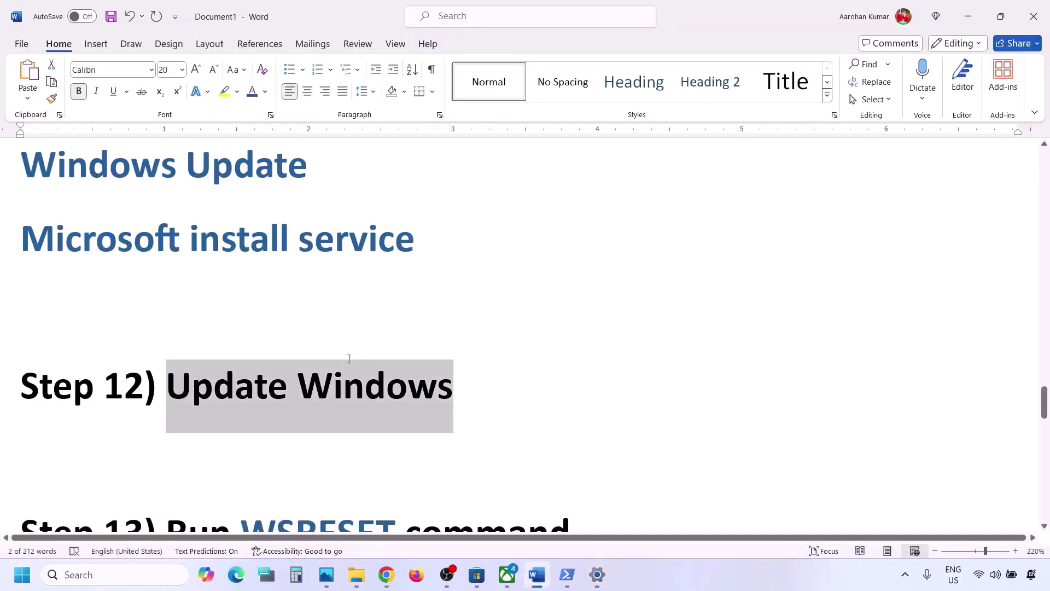
Step: Select WSRESET in Step 13, paste it into Windows search, and run it
scroll(349, 356, down, 3)
double_click(318, 410)
key(ctrl+c)
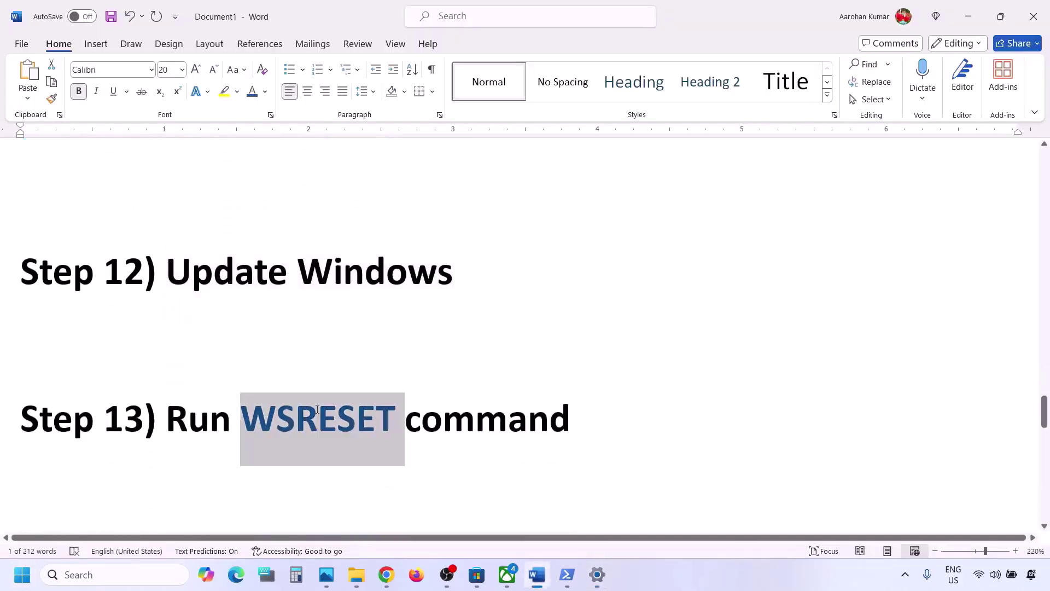
click(88, 575)
key(ctrl+v)
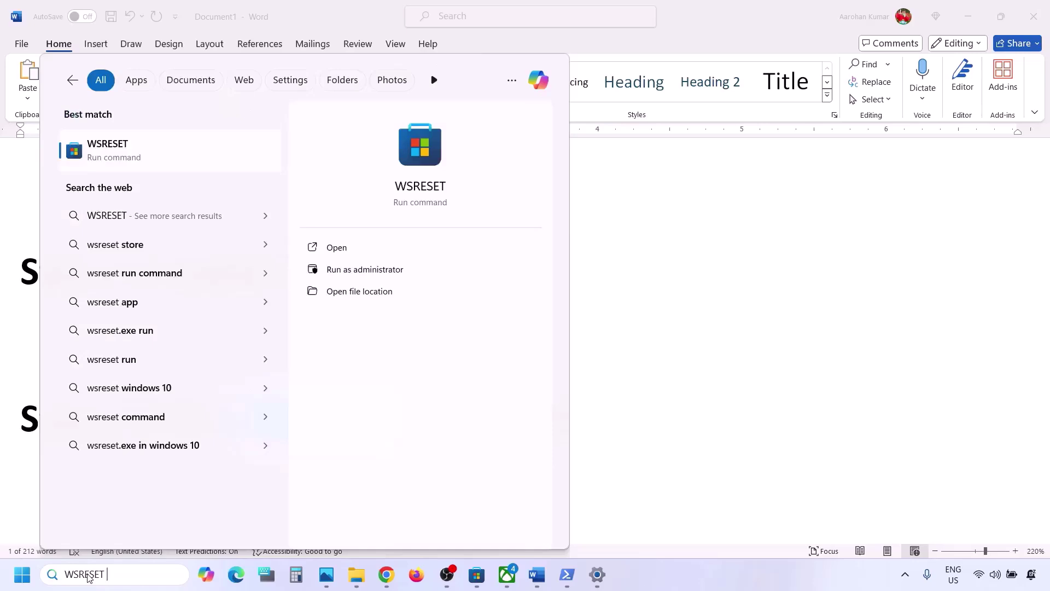
click(139, 144)
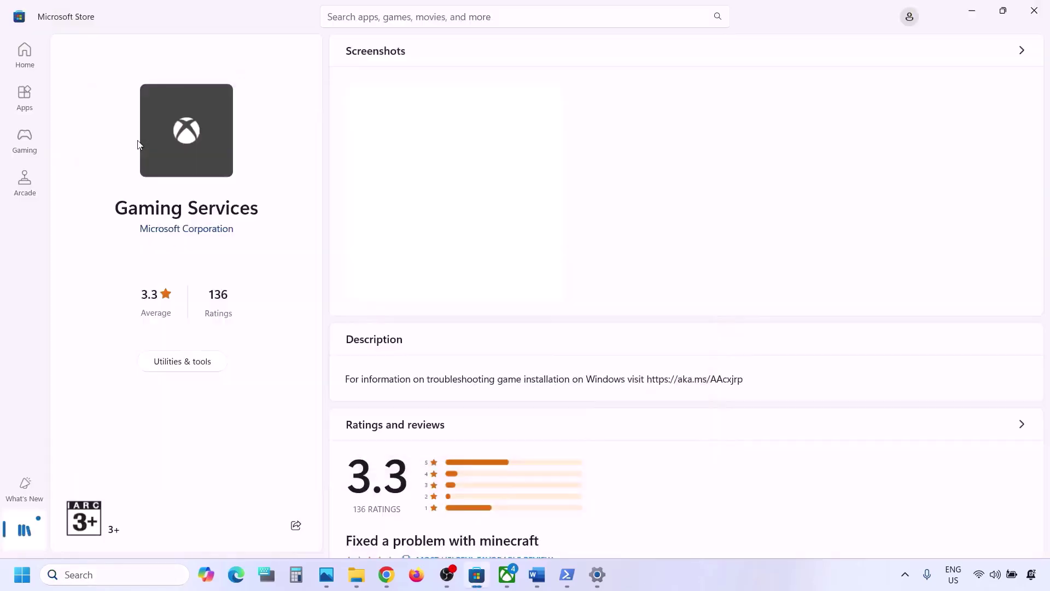